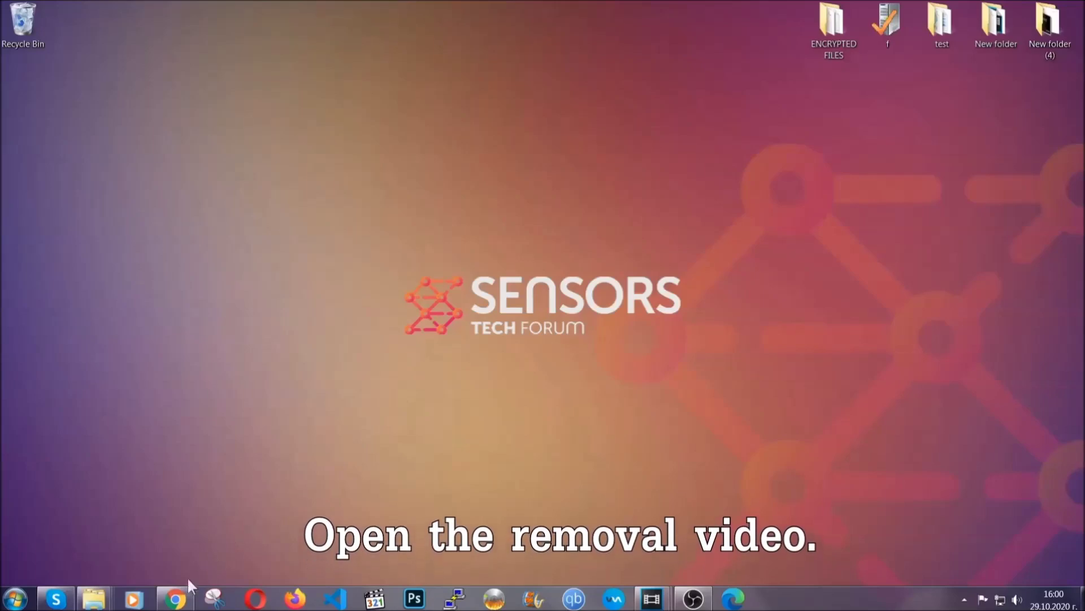
- Open the adware removal video and follow its description's Full Removal Guide link to download SpyHunter-Installer.exe
left_click(177, 598)
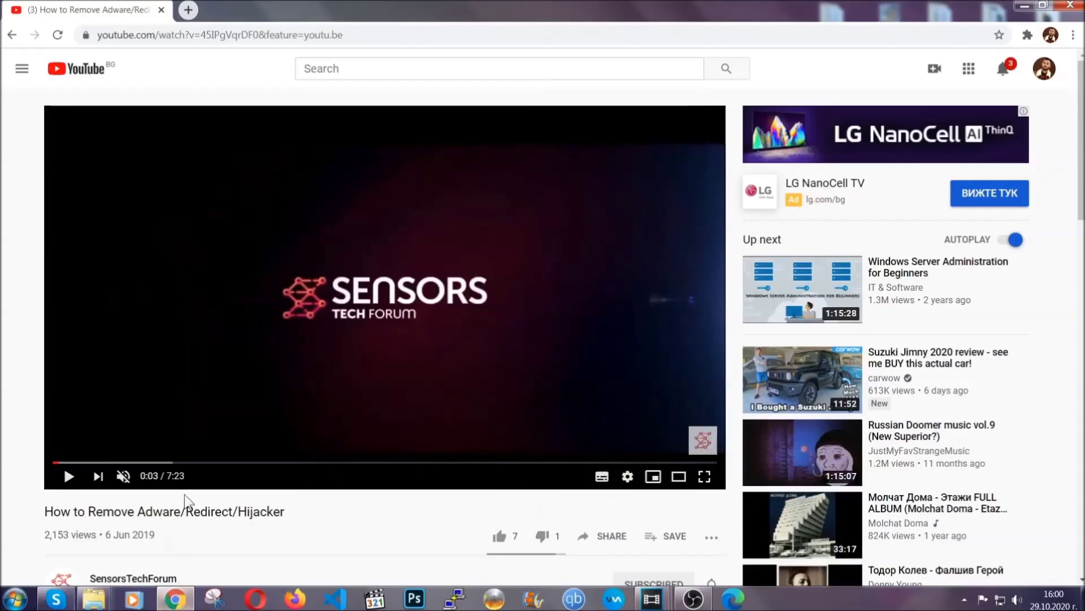
scroll(218, 400, "down", 5)
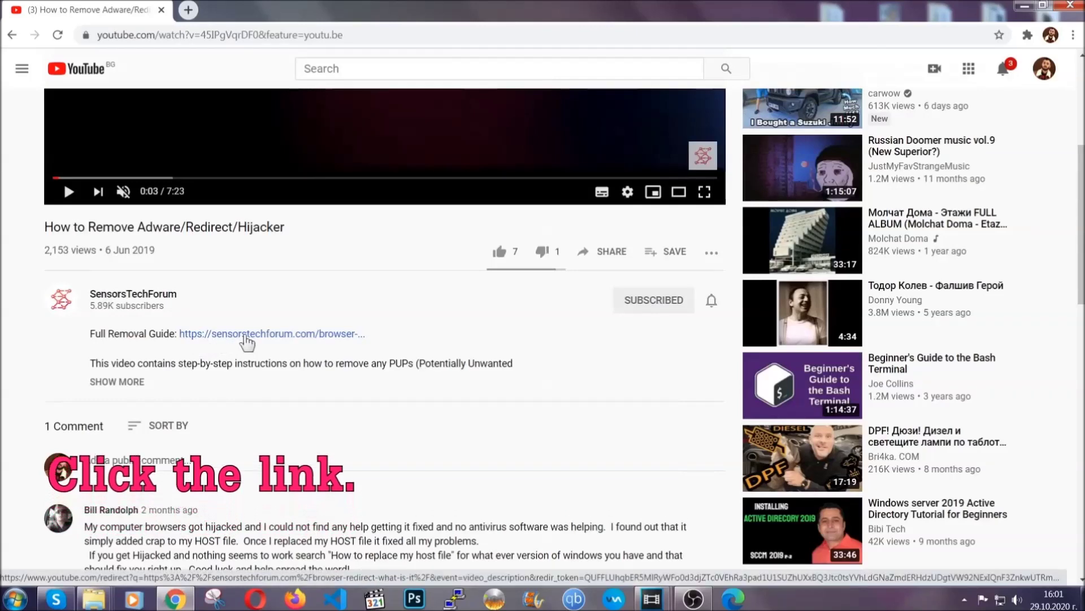
left_click(245, 335)
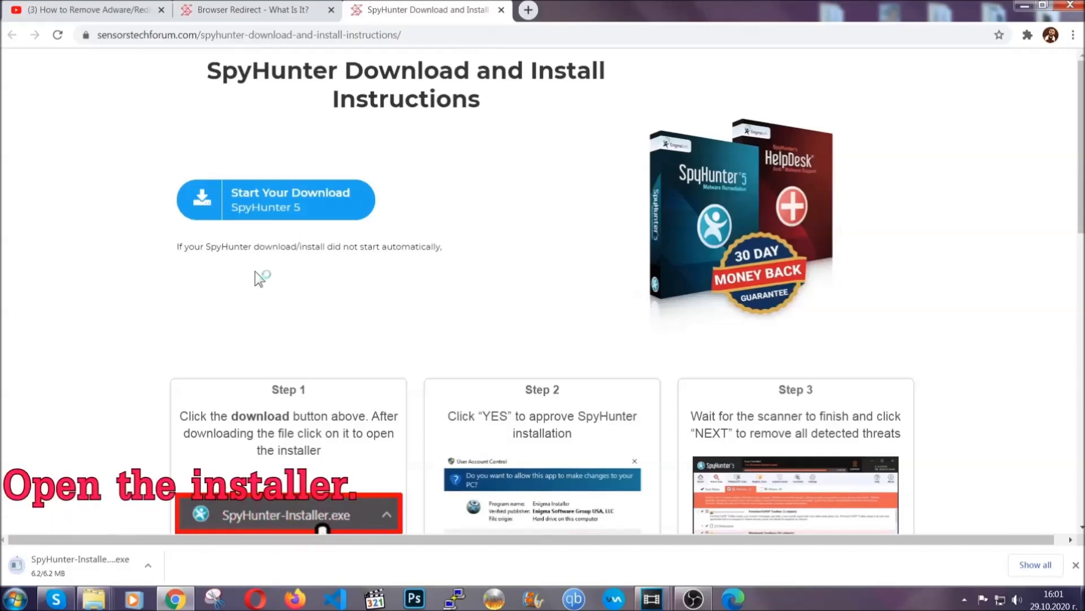
- Run SpyHunter-Installer.exe, install SpyHunter 5 in English with the EULA accepted, and finish setup
left_click(67, 567)
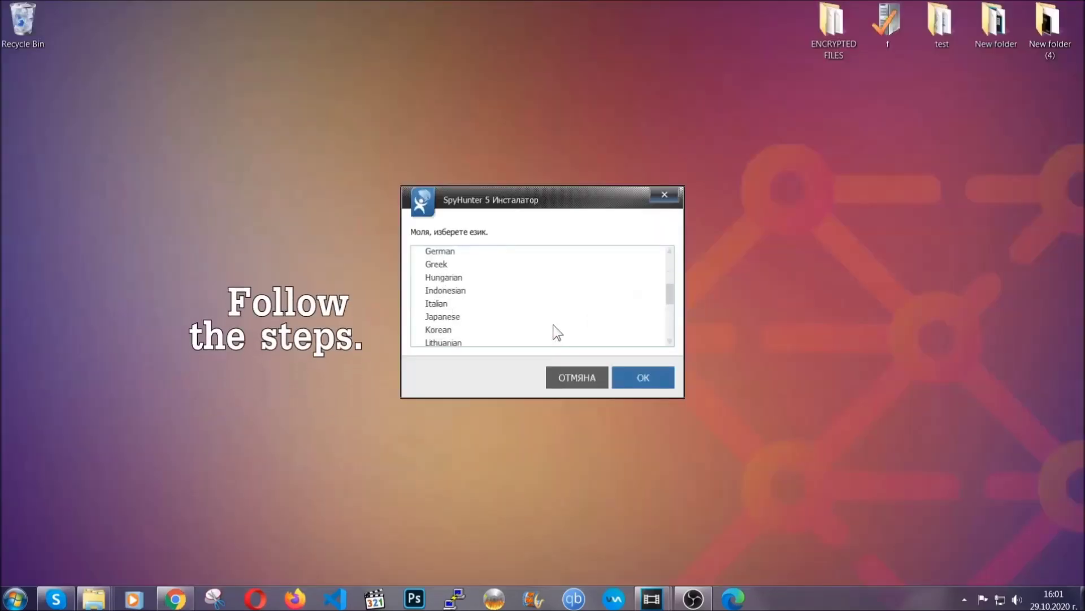
scroll(517, 323, "down", 2)
scroll(525, 325, "up", 4)
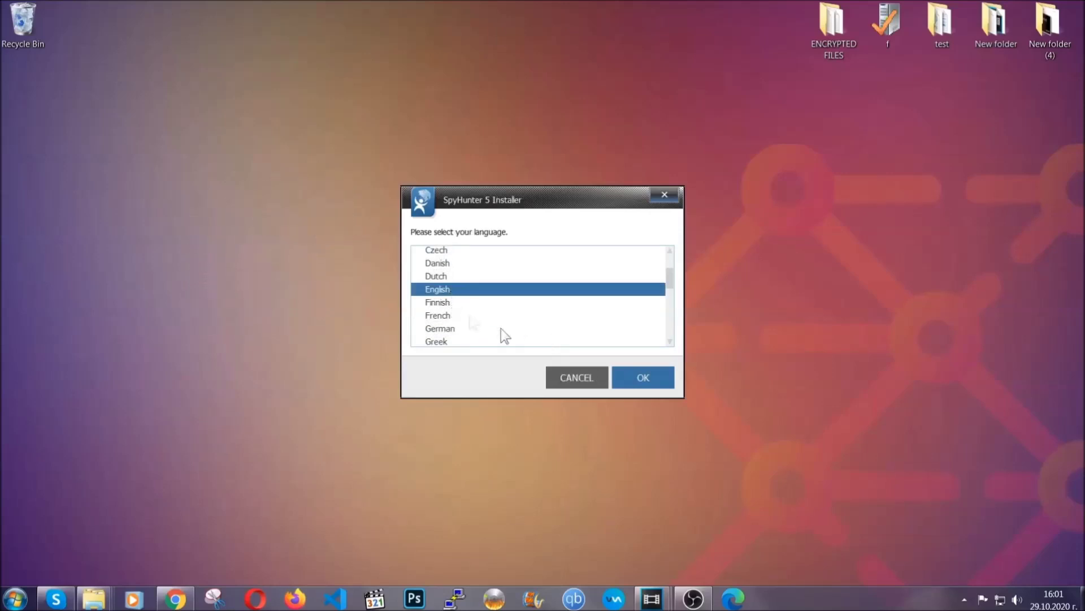
left_click(638, 378)
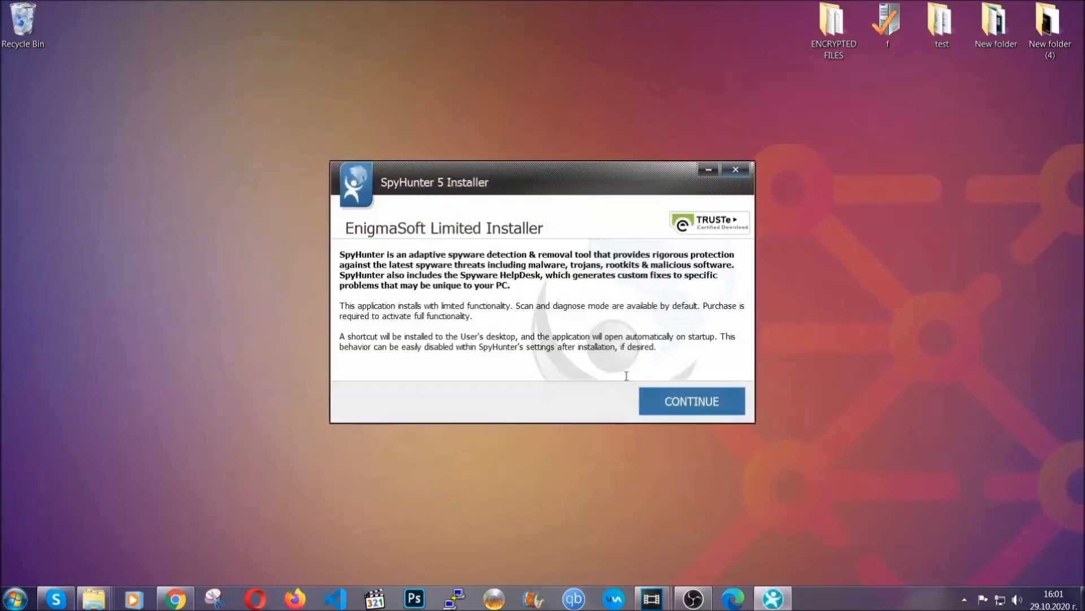
left_click(655, 400)
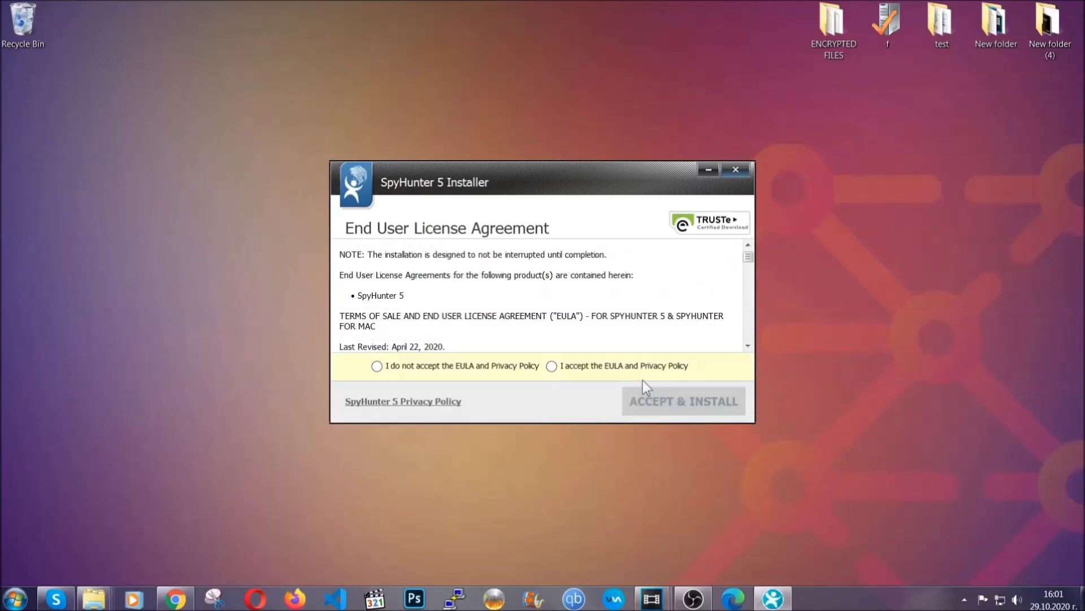
left_click(640, 370)
left_click(656, 402)
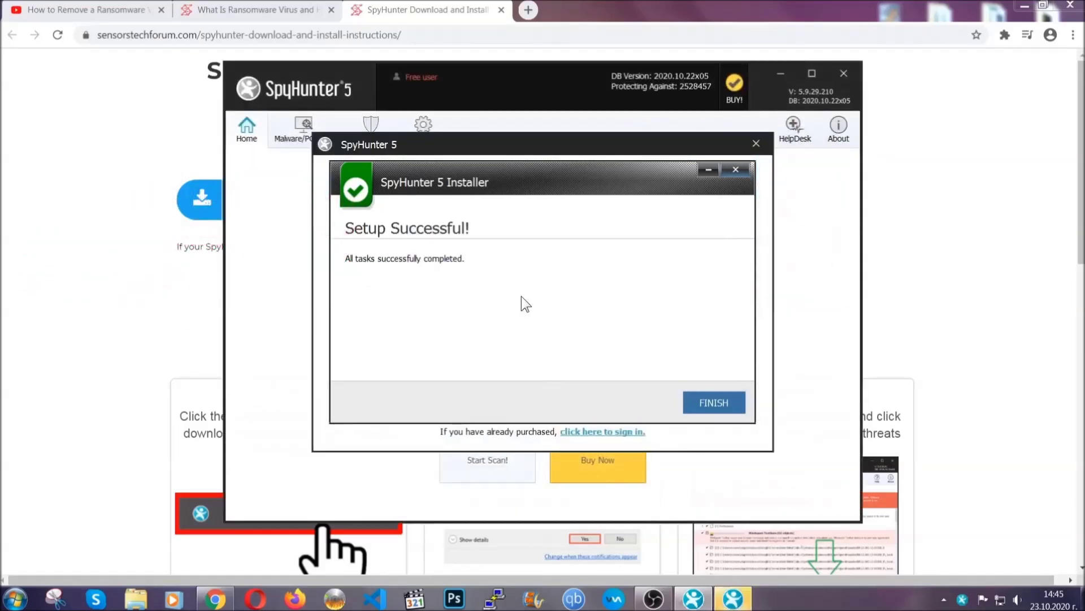
left_click(694, 405)
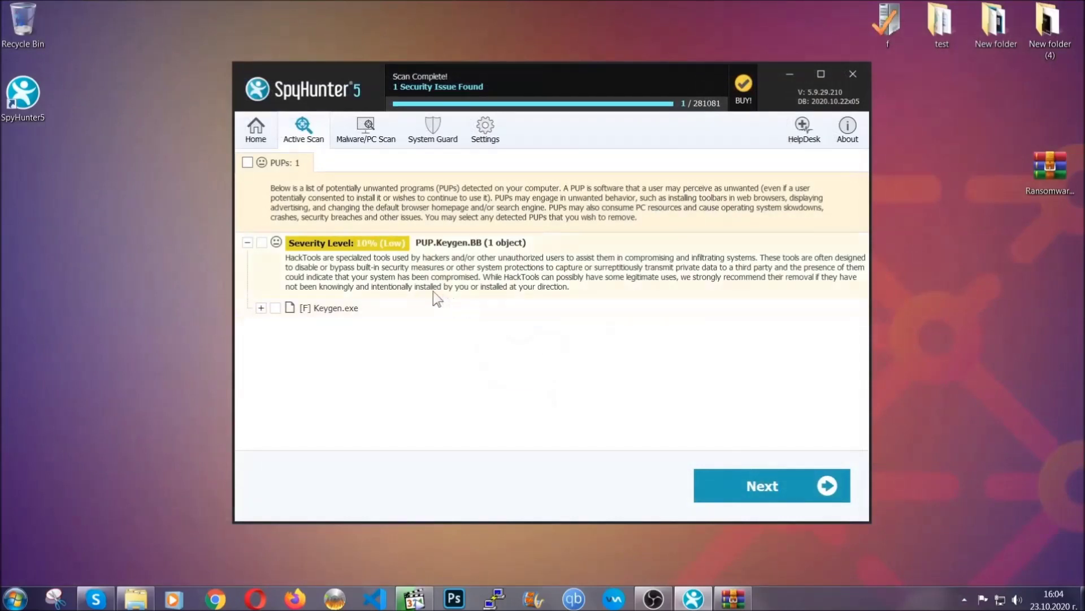
- Tick the PUPs: 1 checkbox to mark the Keygen.exe PUP.Keygen.BB detection for removal
left_click(248, 162)
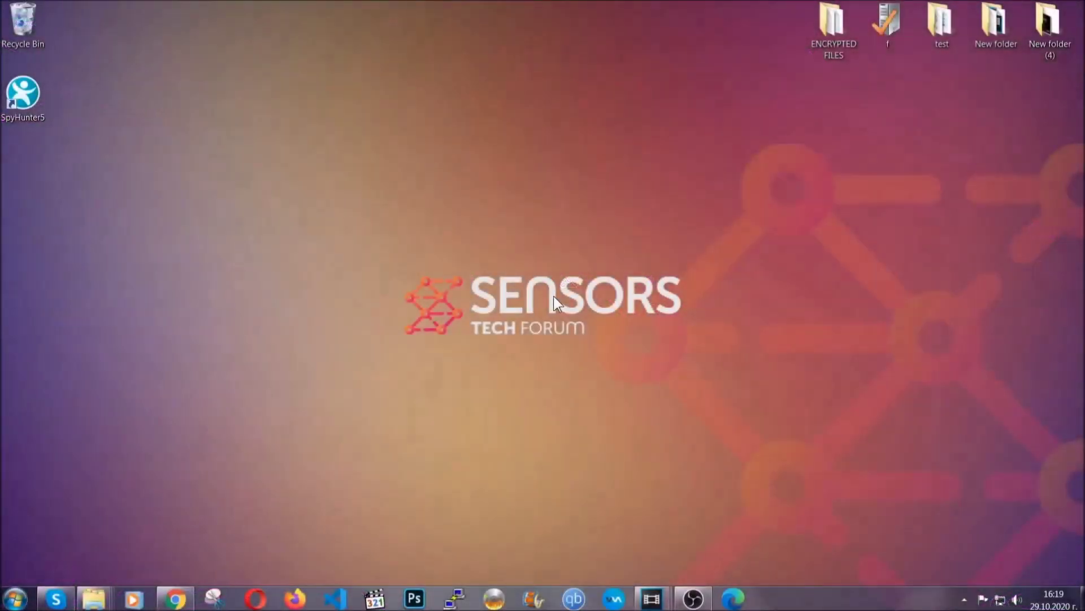
- Run APPWIZ.CPL from the Run box to open Programs and Features
key("super+r")
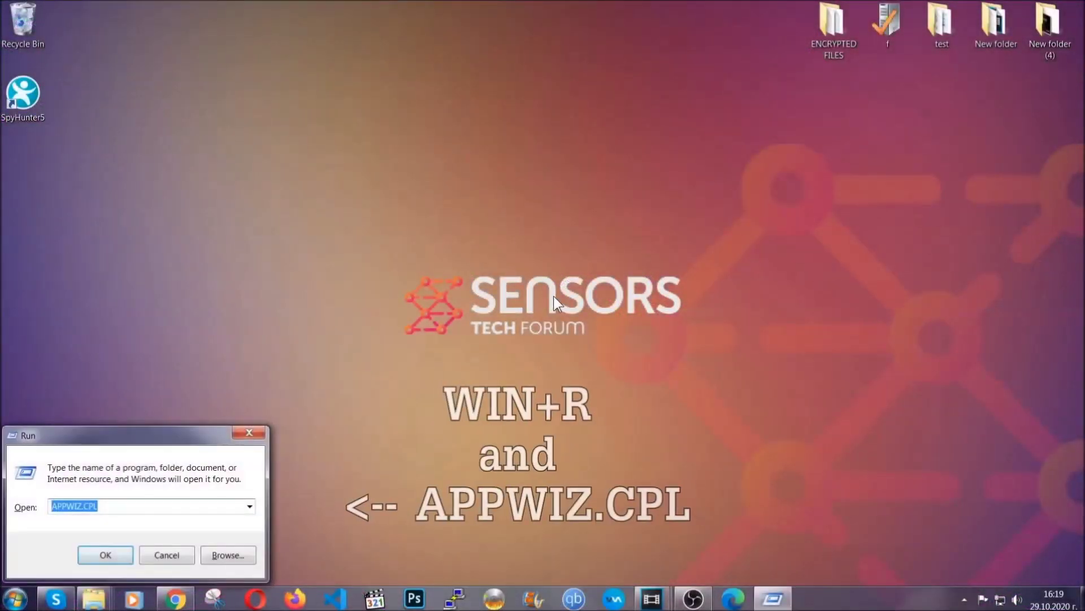
left_click(111, 507)
double_click(111, 507)
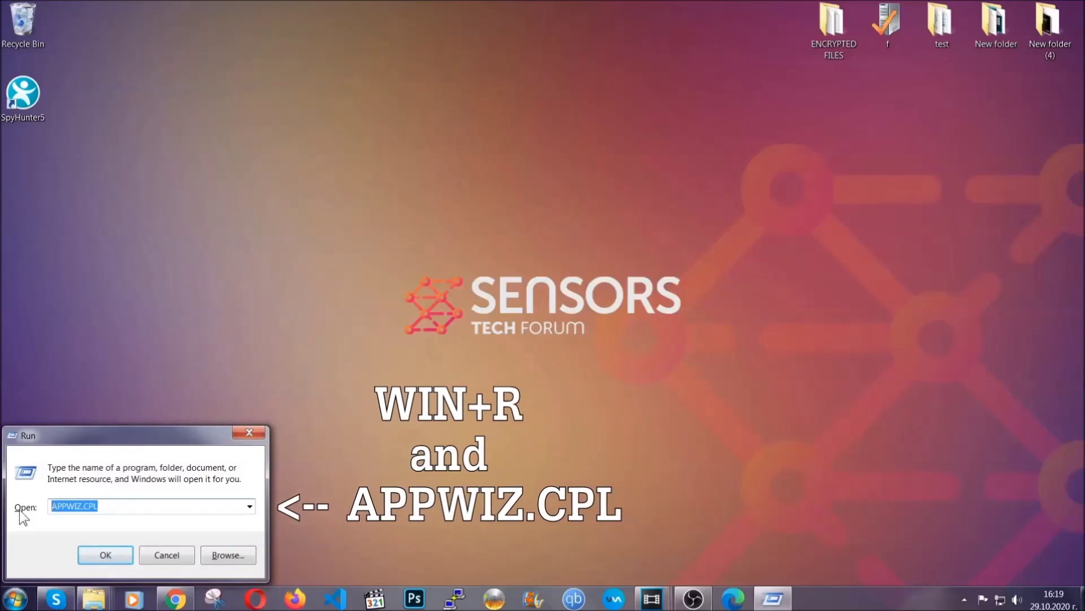
left_click(105, 553)
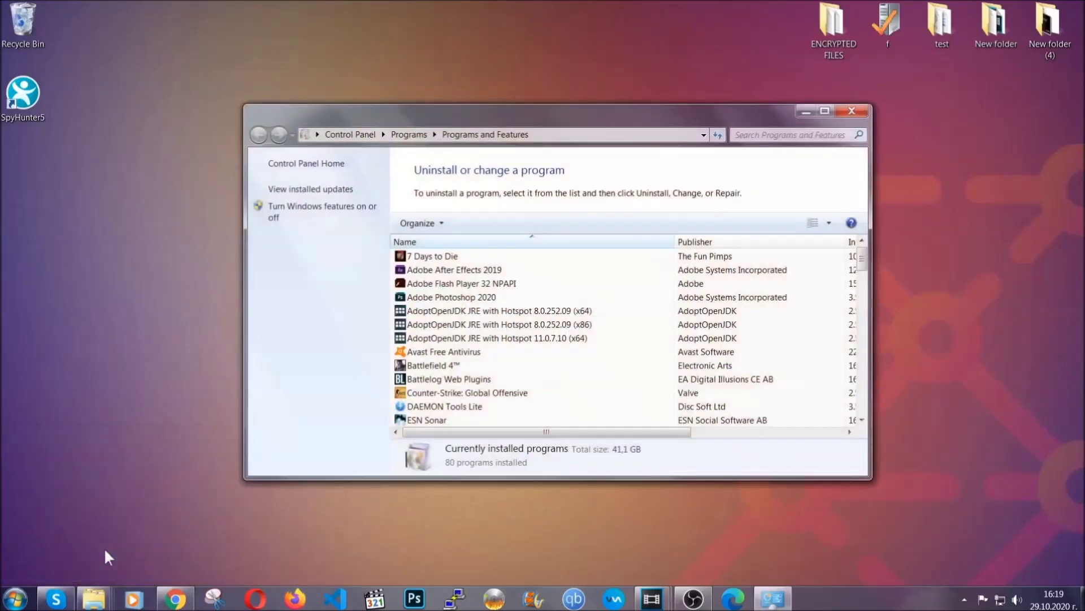
- Uninstall SUSPICIOUS PROGRAM and confirm it was removed
scroll(574, 308, "down", 20)
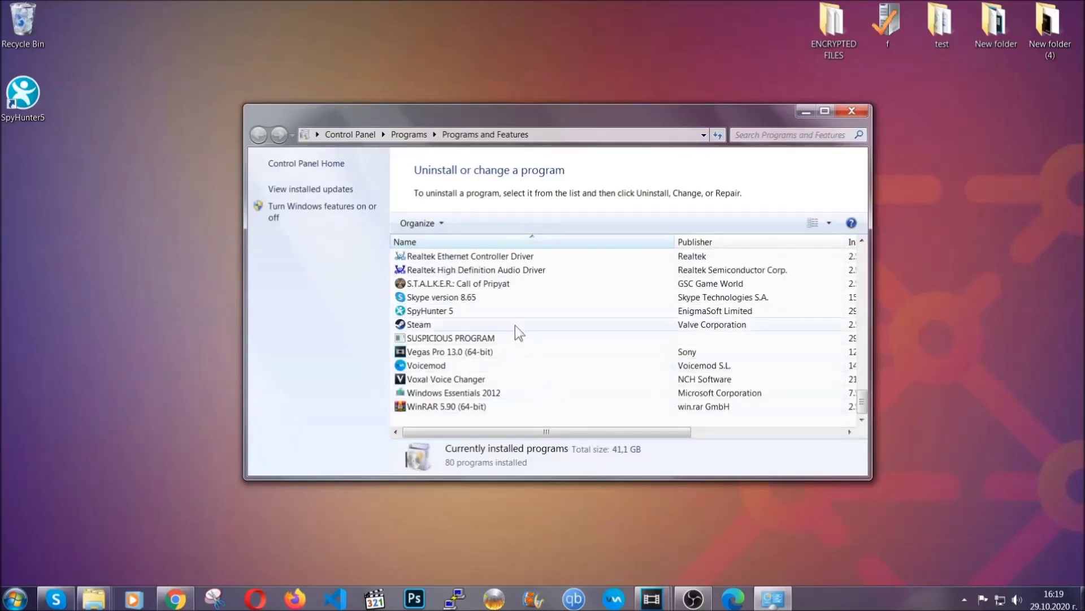
left_click(468, 339)
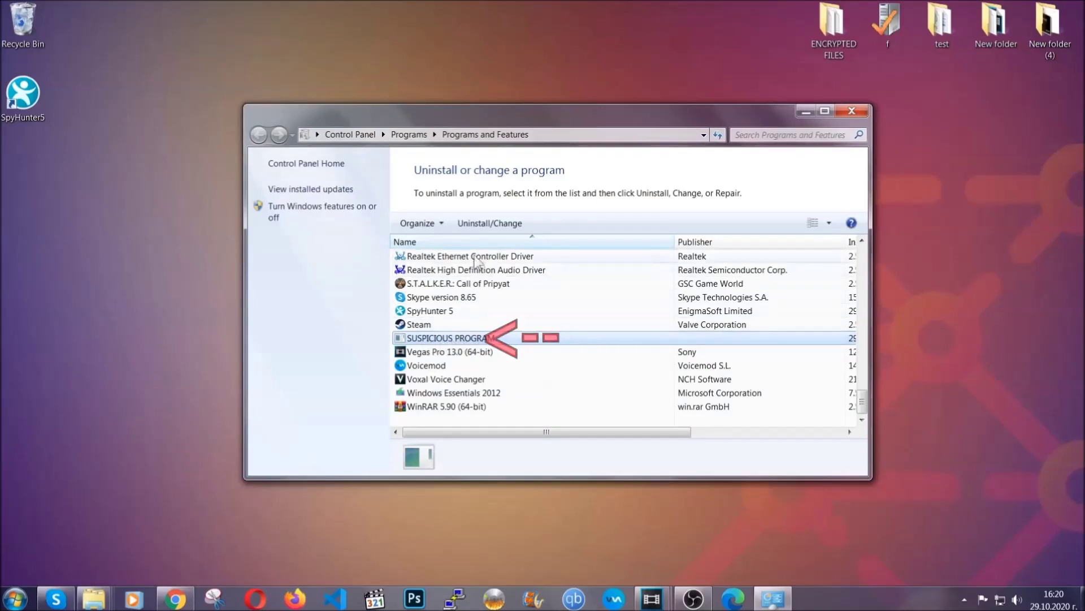
left_click(484, 224)
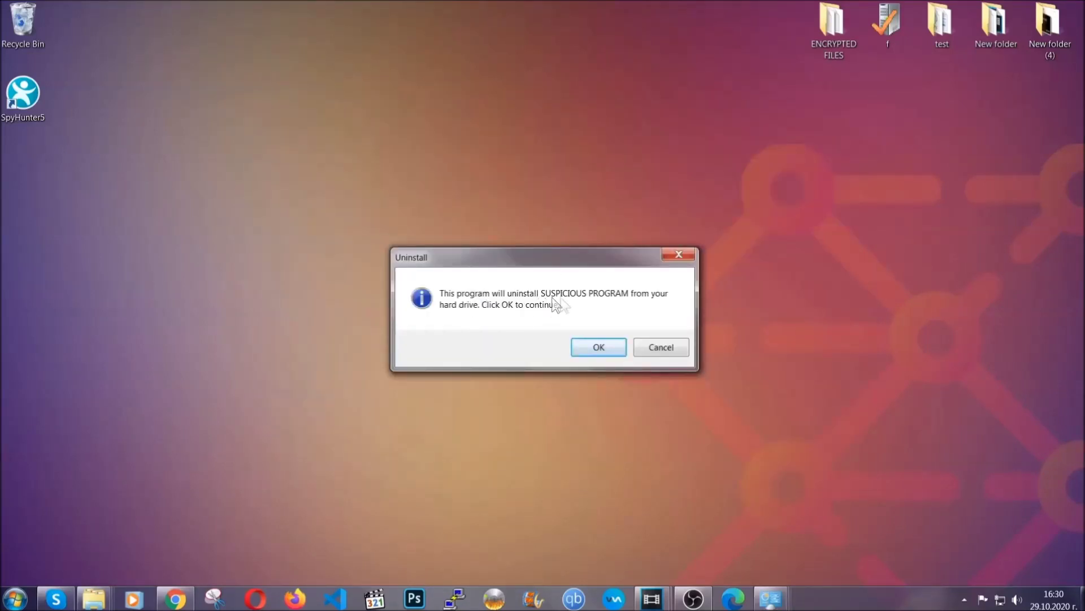
left_click(592, 347)
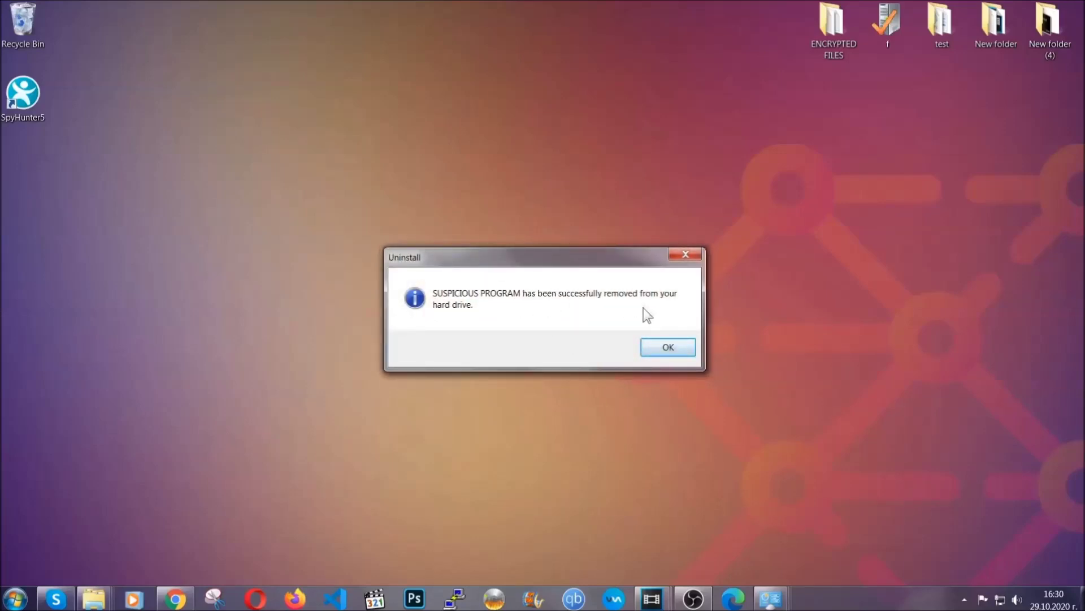
left_click(653, 346)
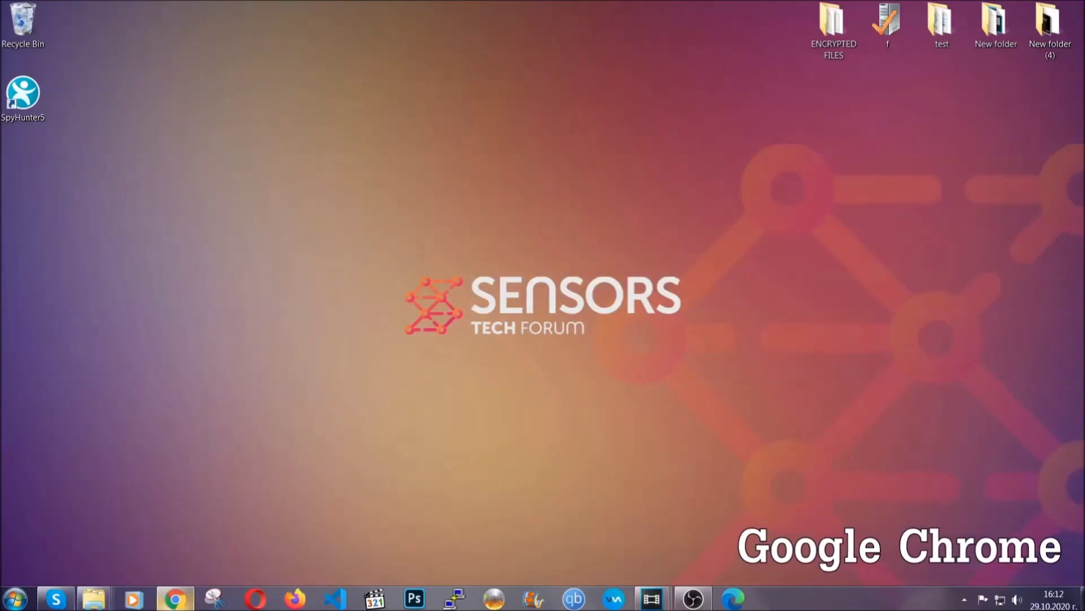
- Go to chrome://settings/clearBrowserData and clear All time browsing data, leaving Passwords unticked
left_click(176, 599)
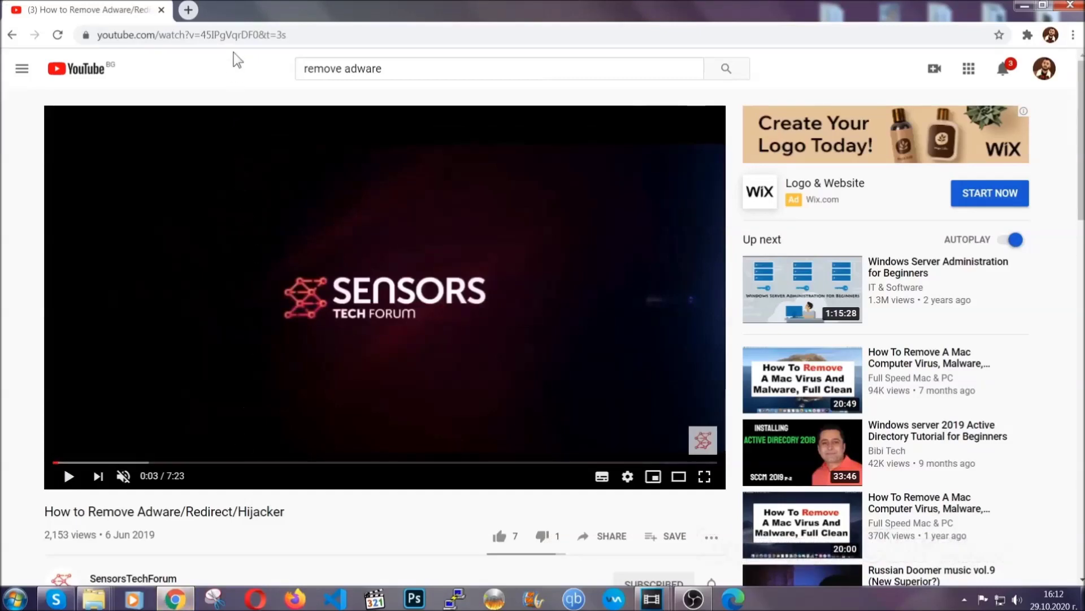
left_click(235, 35)
type("chro")
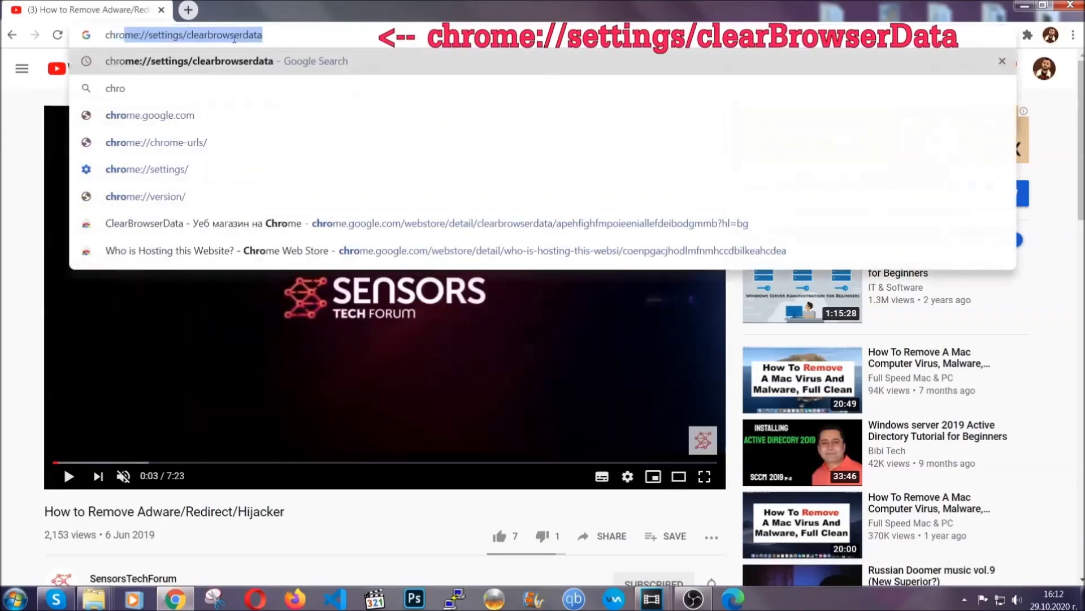
type("me:/")
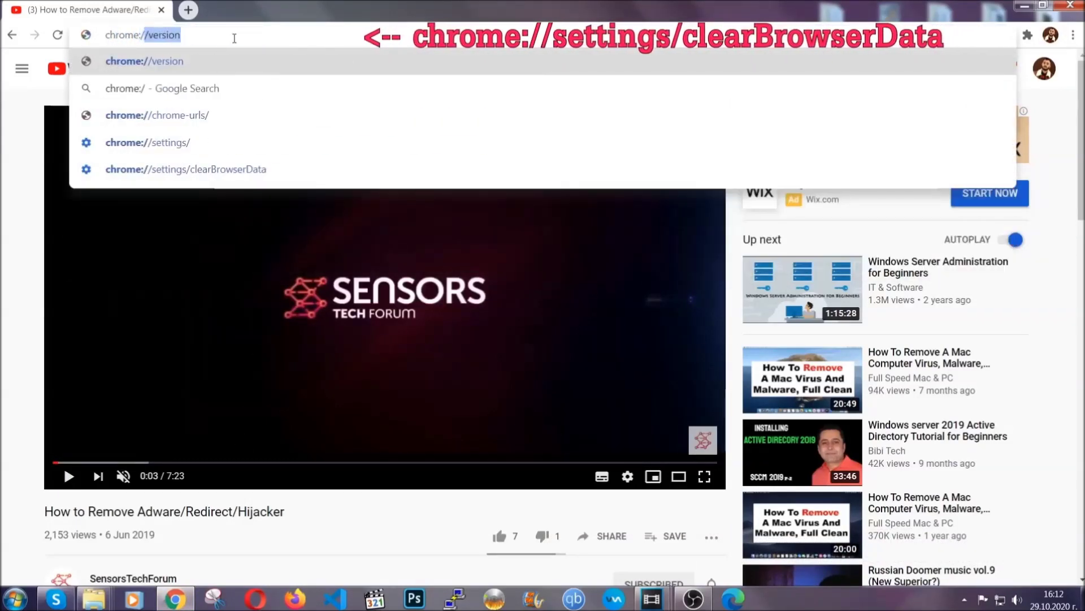
type("/setting")
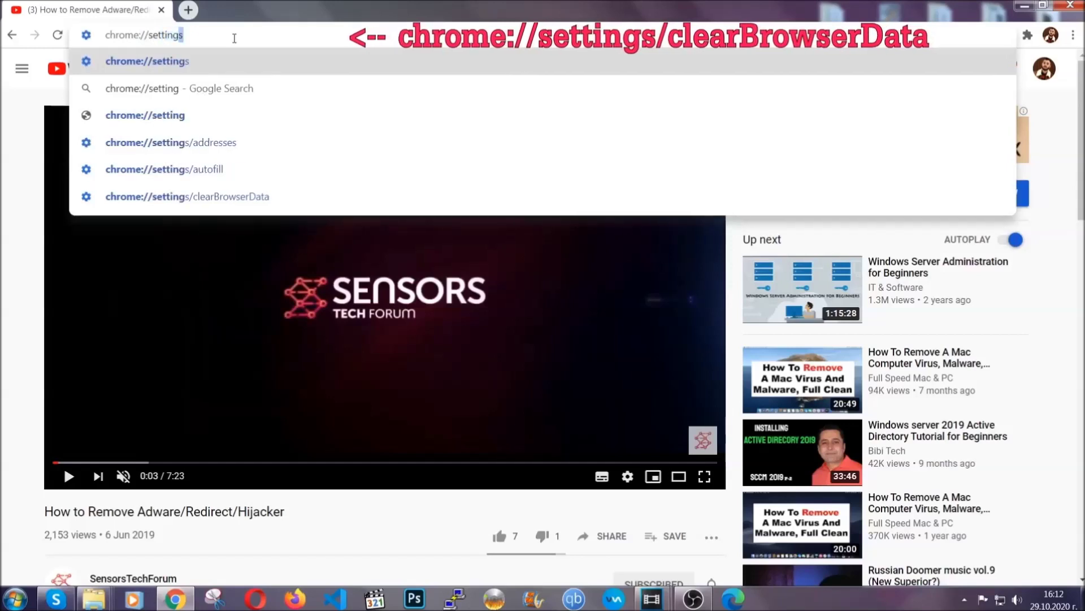
type("s/ce")
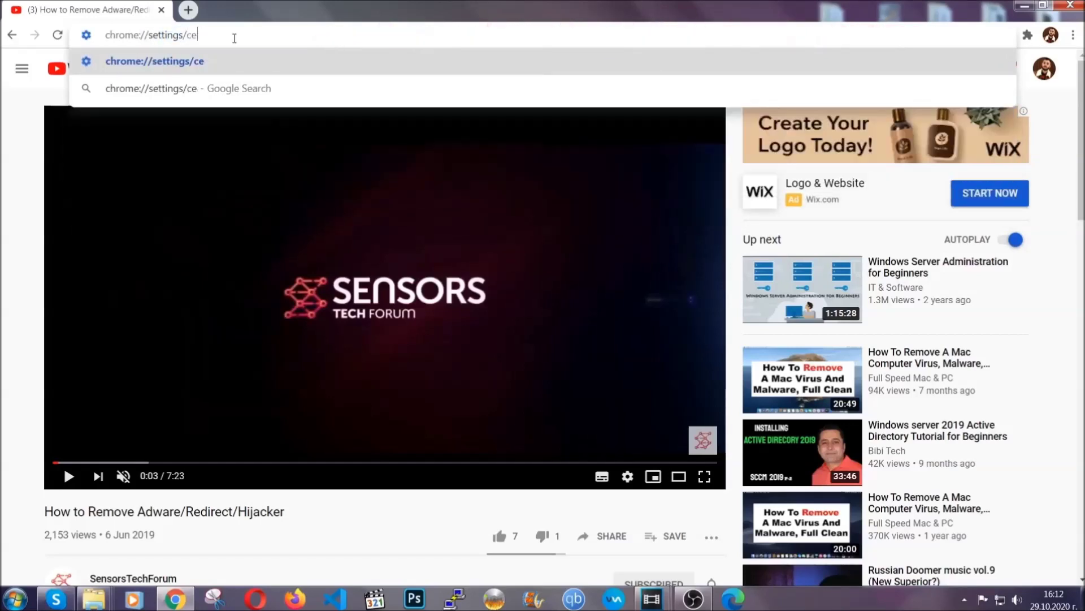
key("BackSpace")
type("lea")
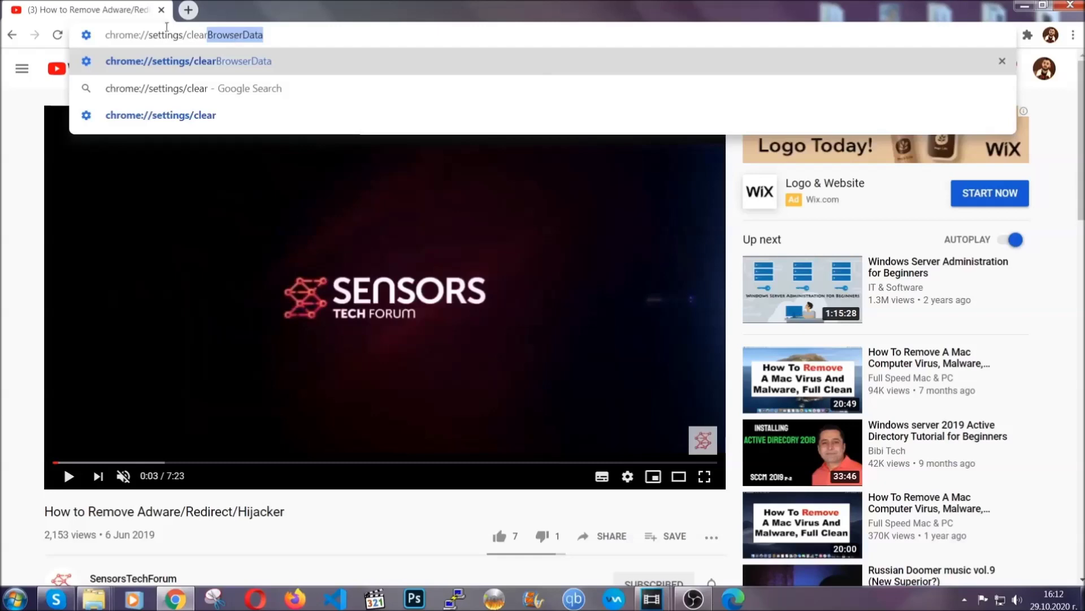
type("r")
left_click(157, 60)
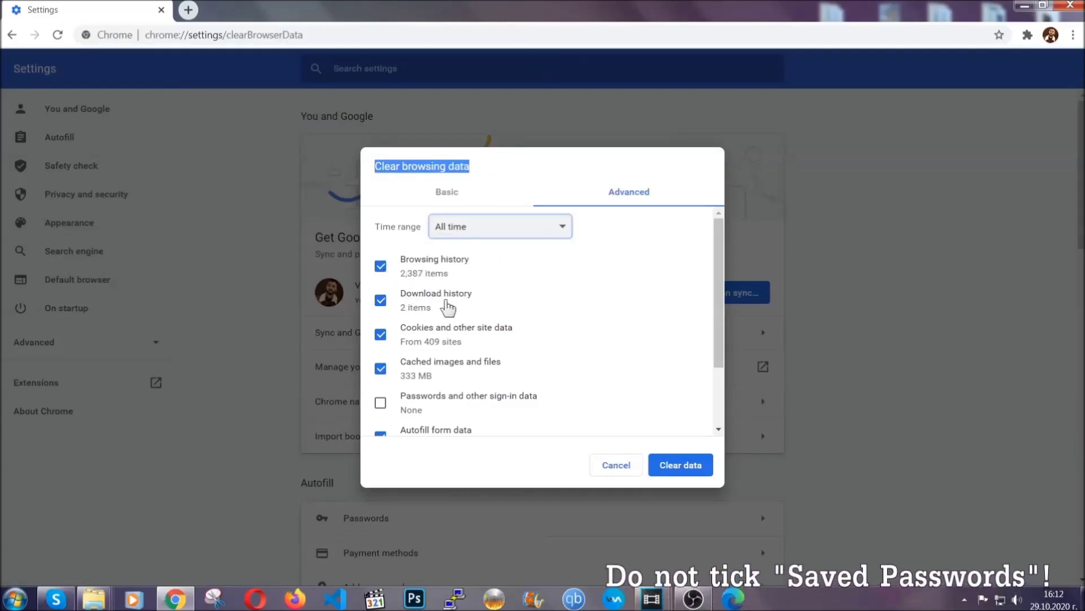
scroll(430, 368, "down", 2)
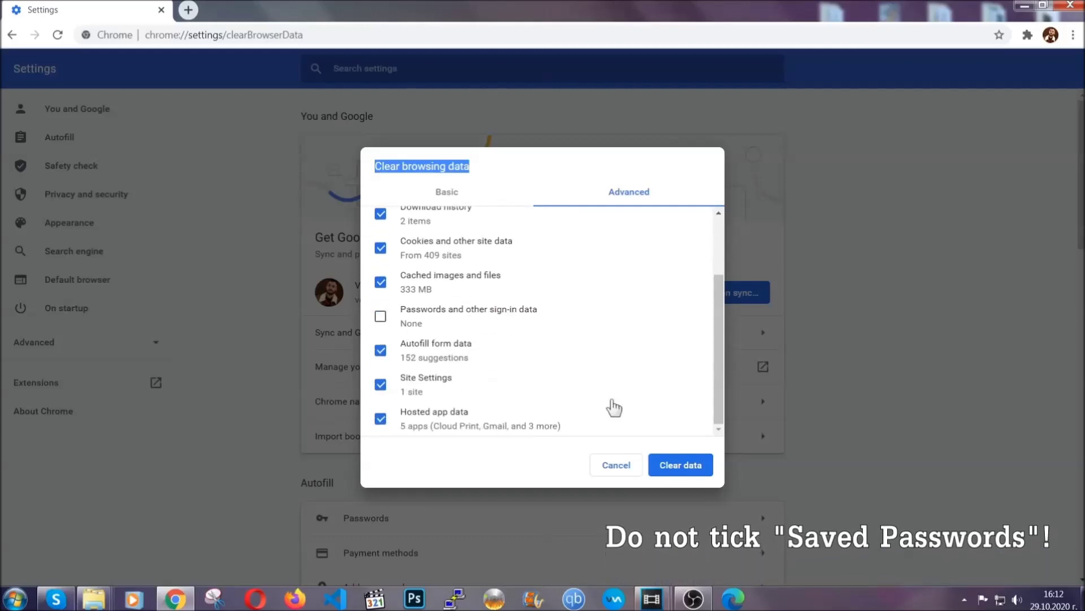
left_click(668, 466)
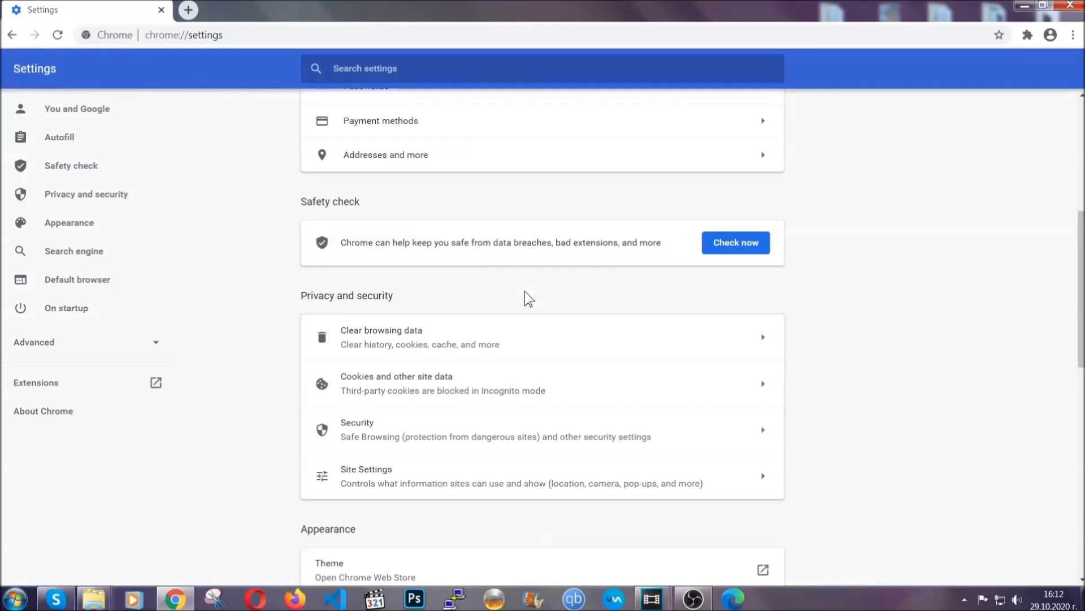
- Remove the Bulk Media Downloader extension from Chrome's Extensions page, then minimise Chrome
left_click(1073, 36)
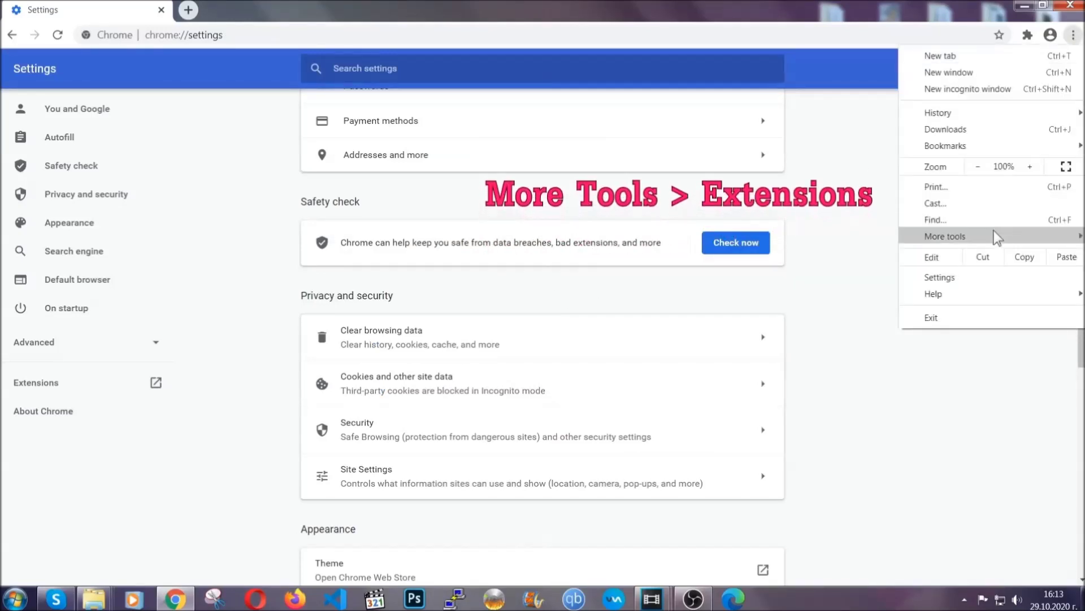
mouse_move(994, 230)
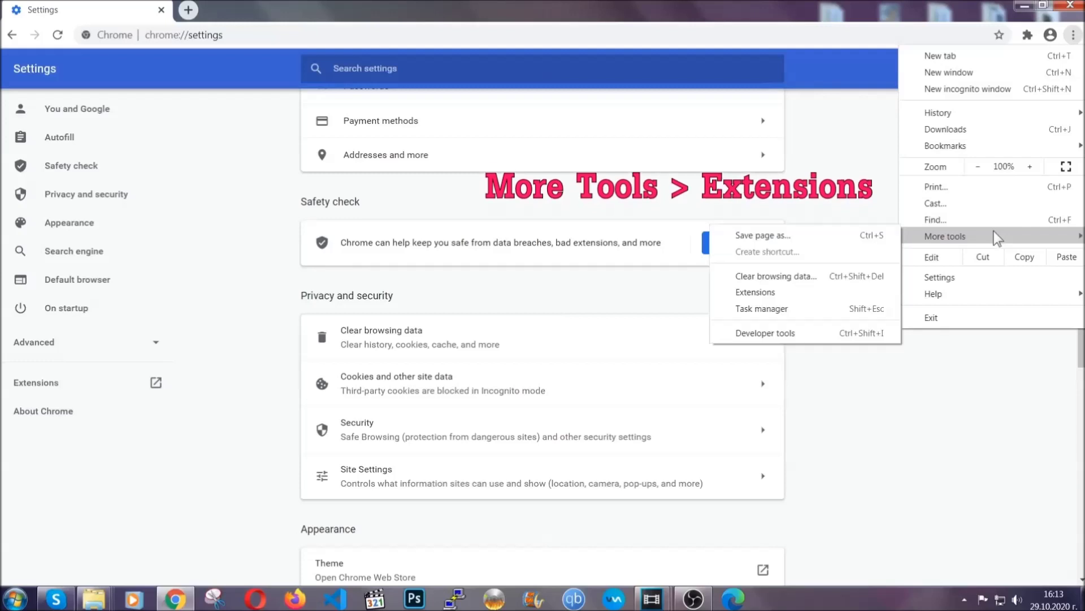
left_click(783, 293)
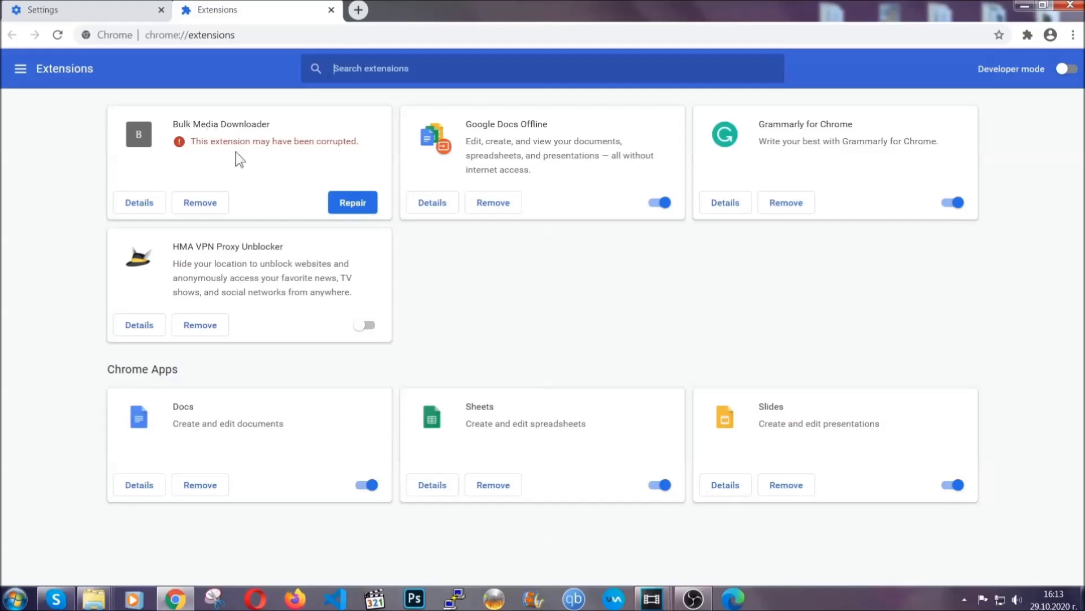
left_click(210, 204)
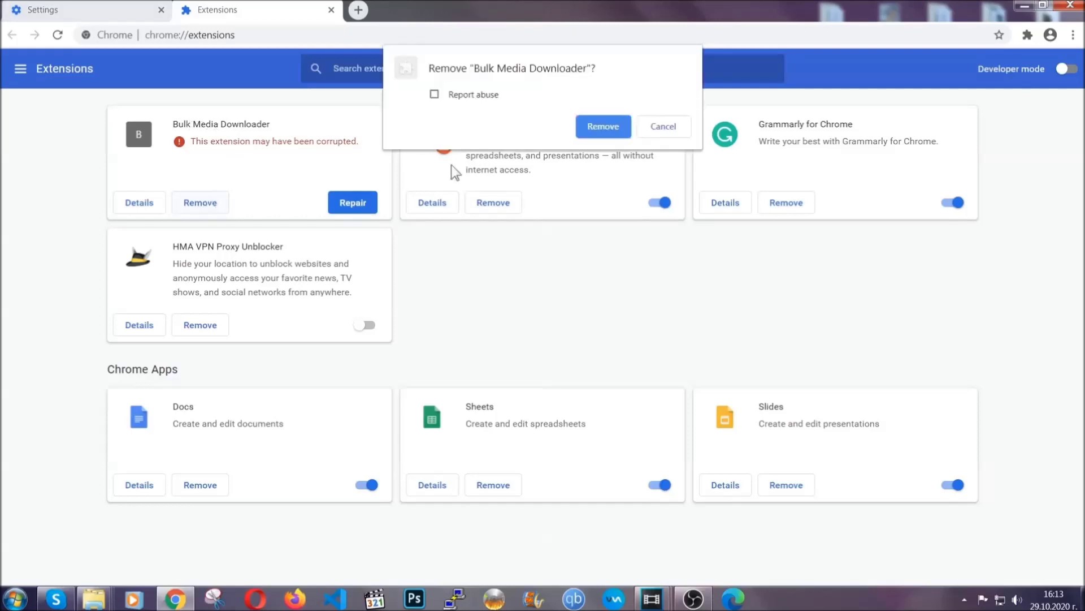
left_click(588, 128)
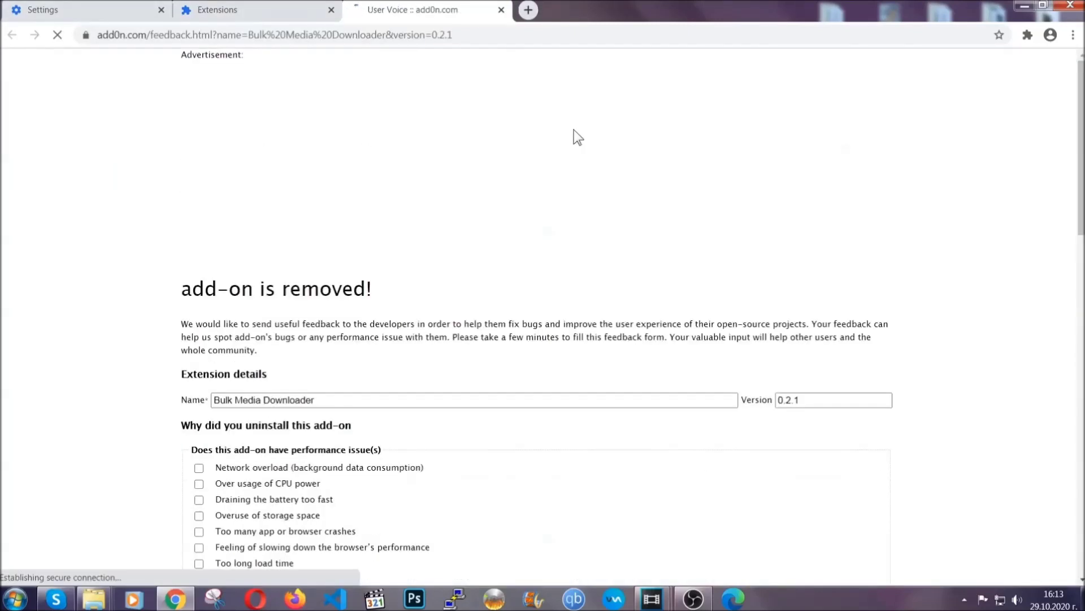
left_click(275, 12)
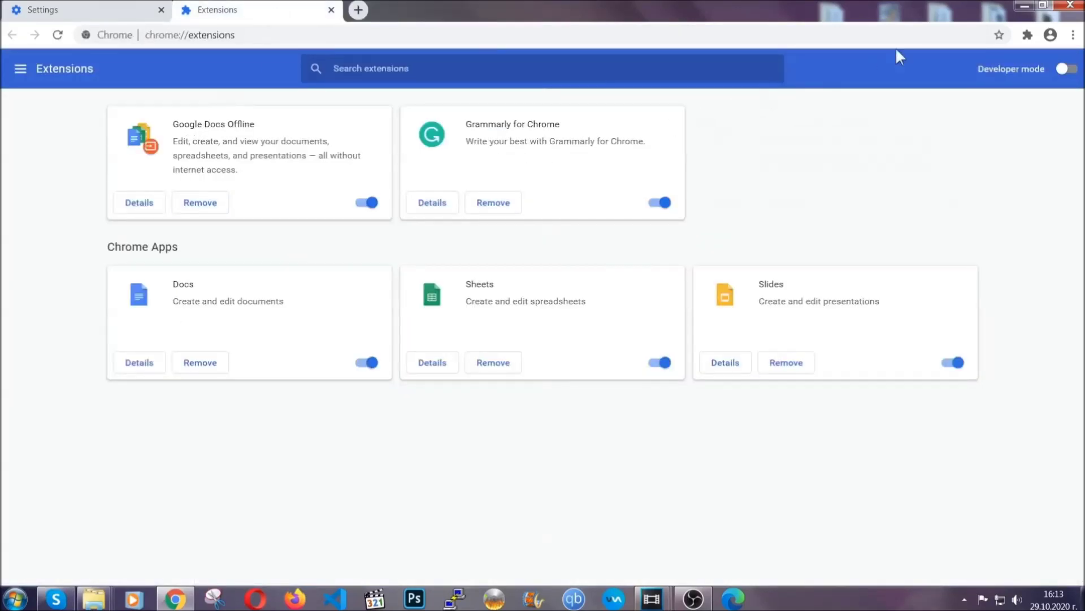
left_click(1023, 7)
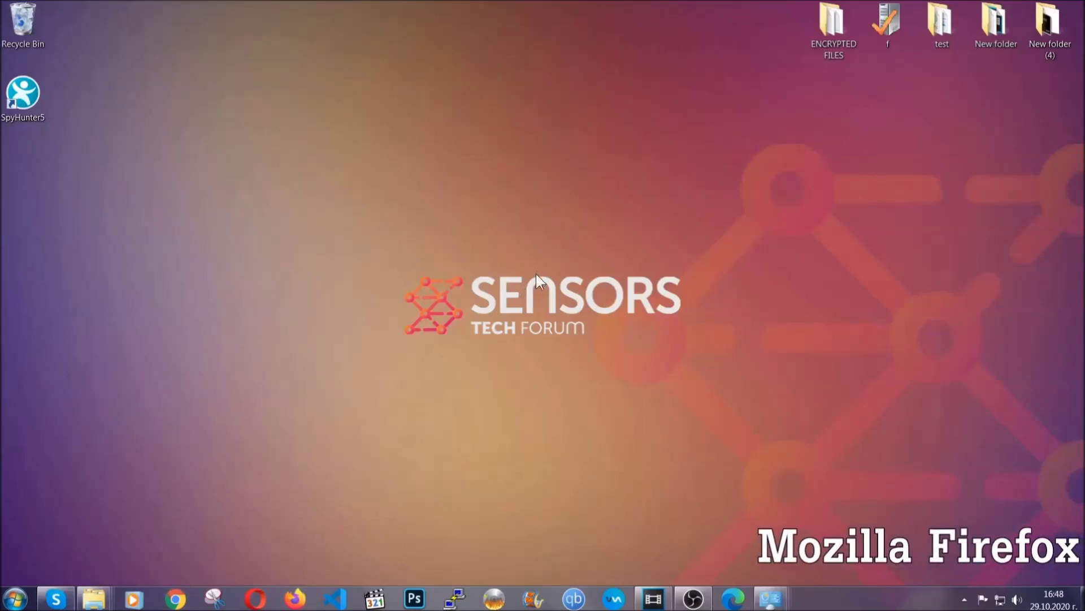
- Launch Firefox, load about:support, and choose Refresh Firefox
left_click(294, 597)
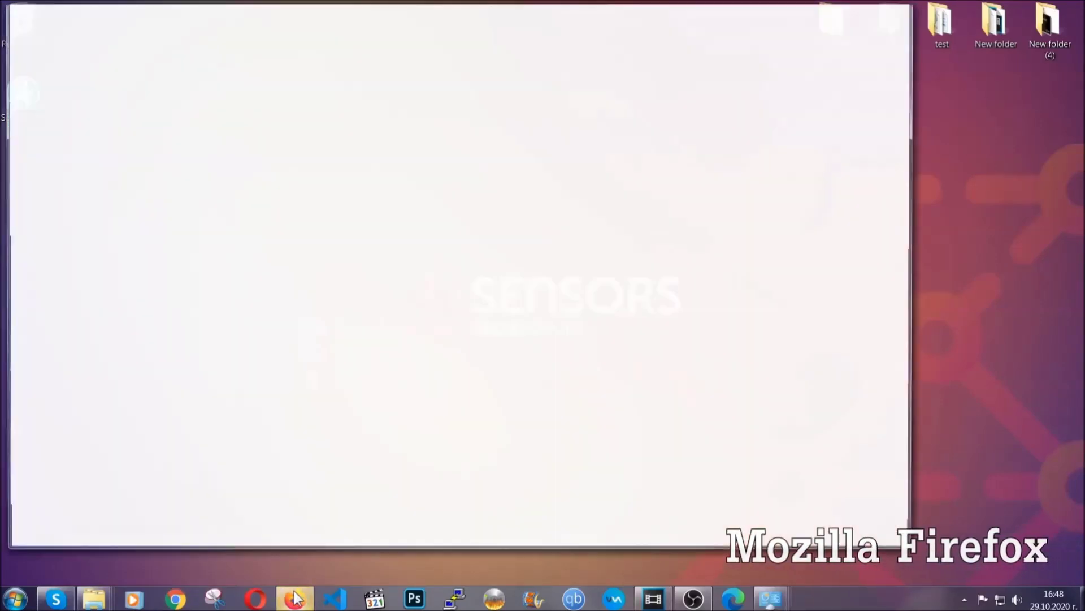
left_click(298, 42)
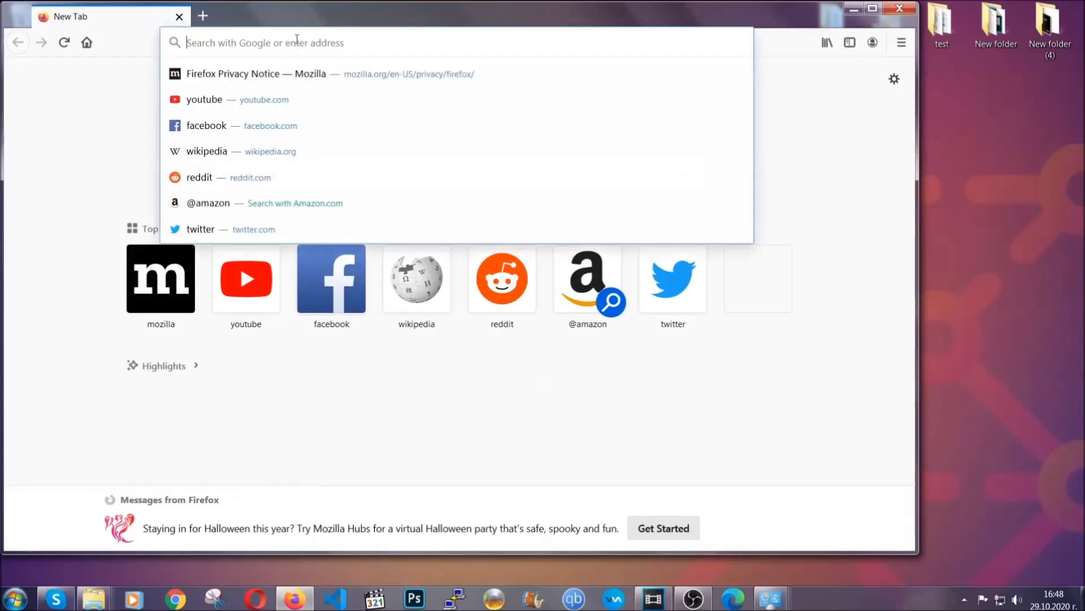
type("about")
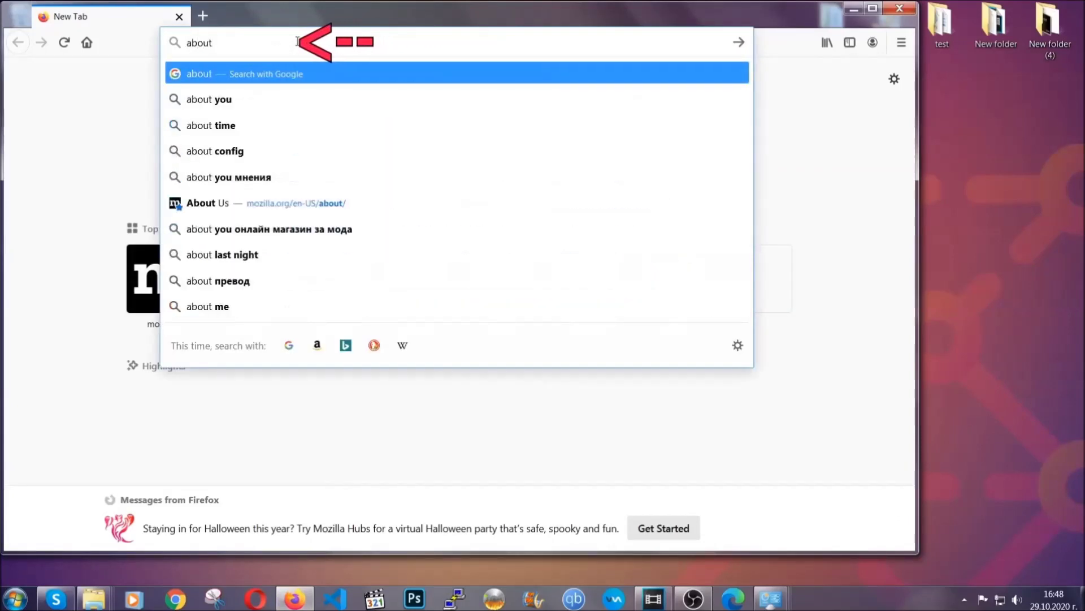
type(":support")
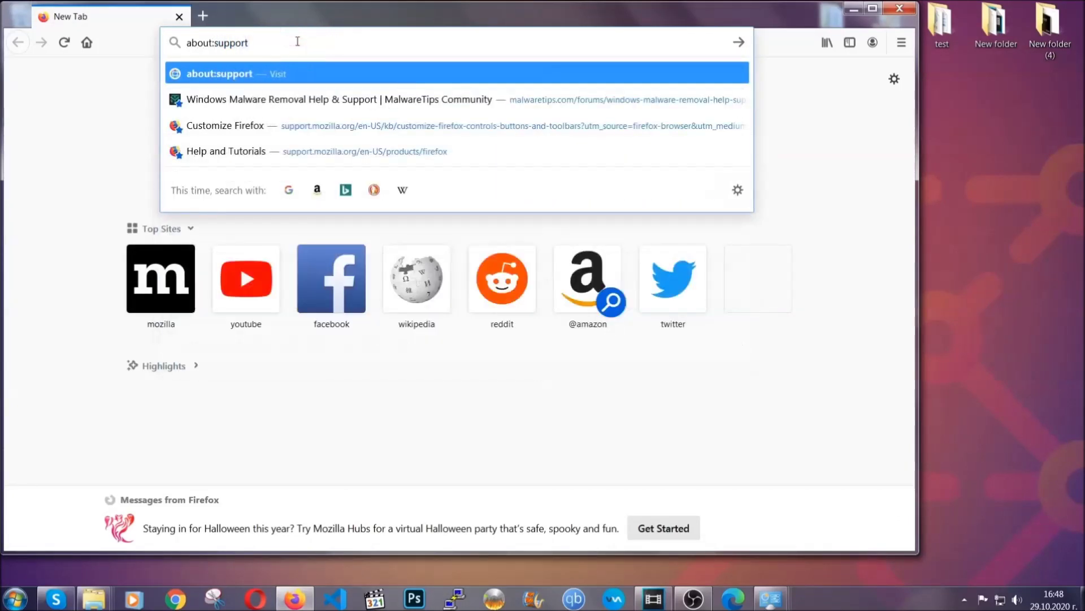
key("Return")
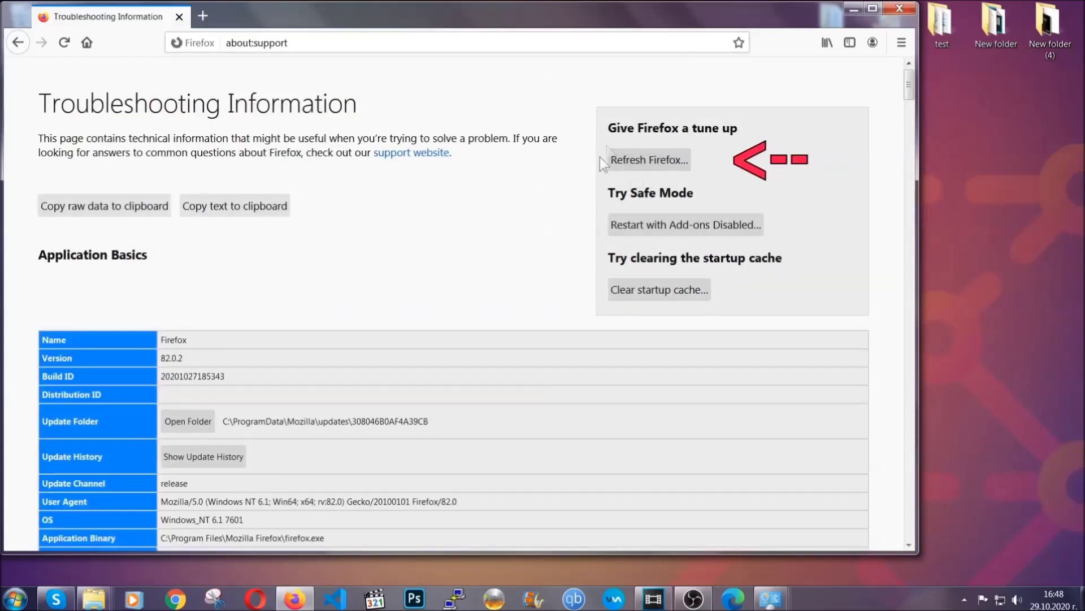
left_click(643, 166)
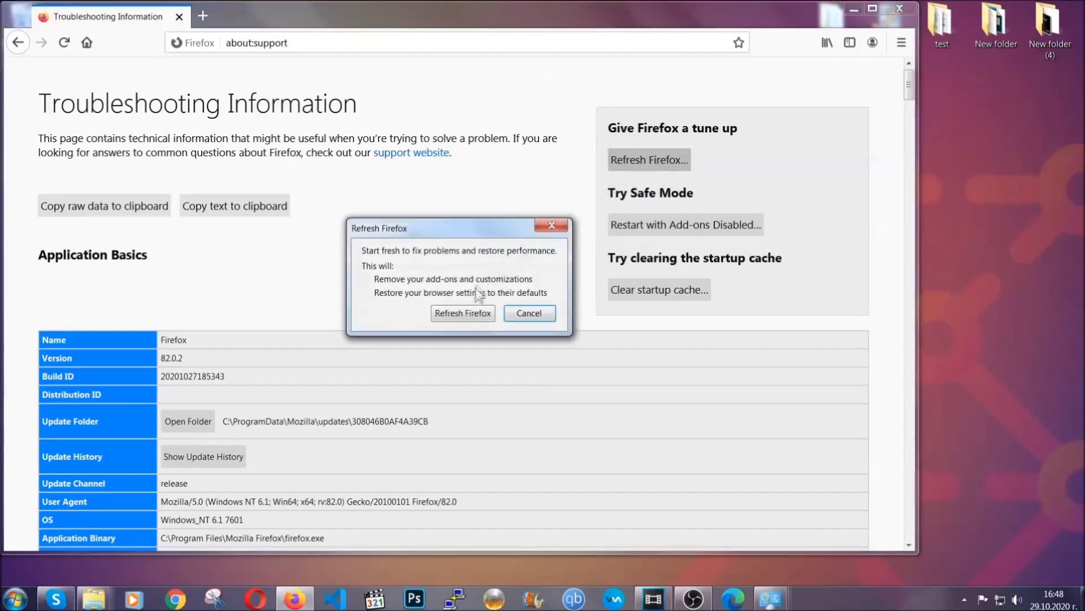
- Confirm the Firefox refresh removing add-ons, then minimise the window once it succeeds
left_click(463, 314)
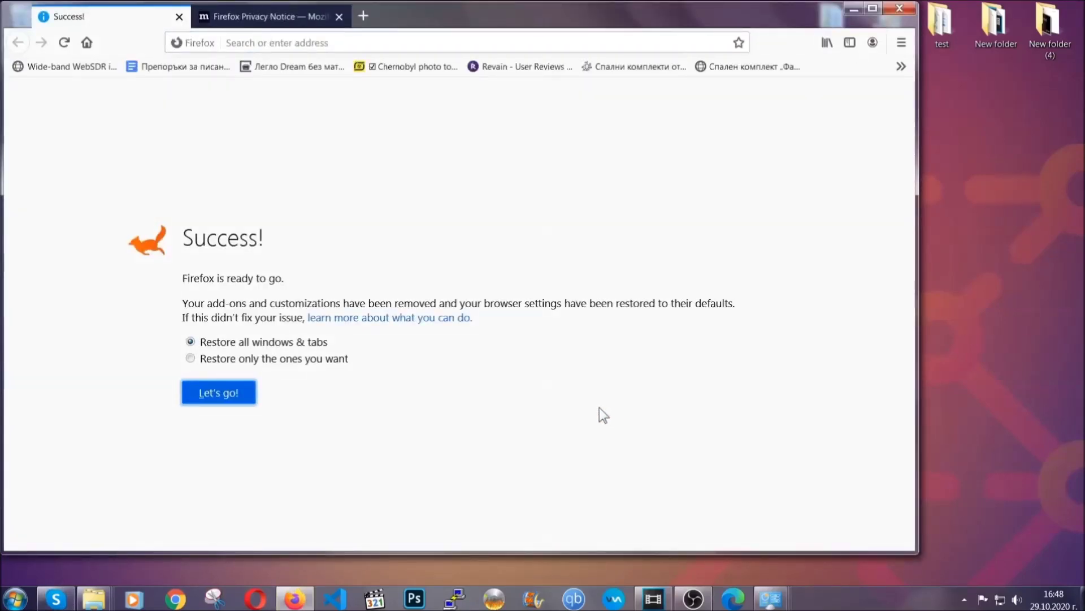
left_click(852, 9)
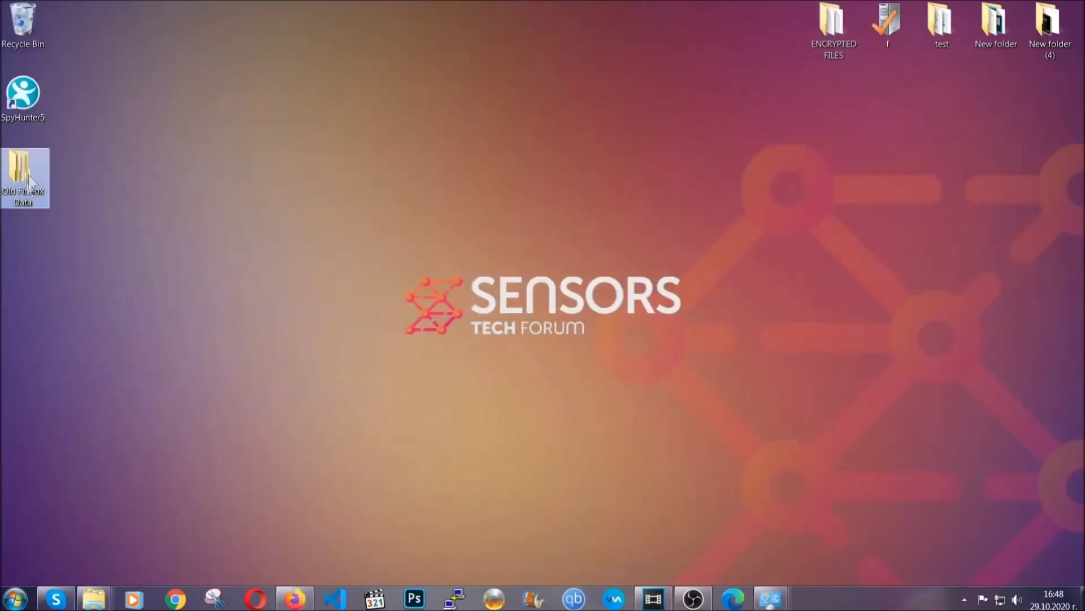
mouse_move(15, 206)
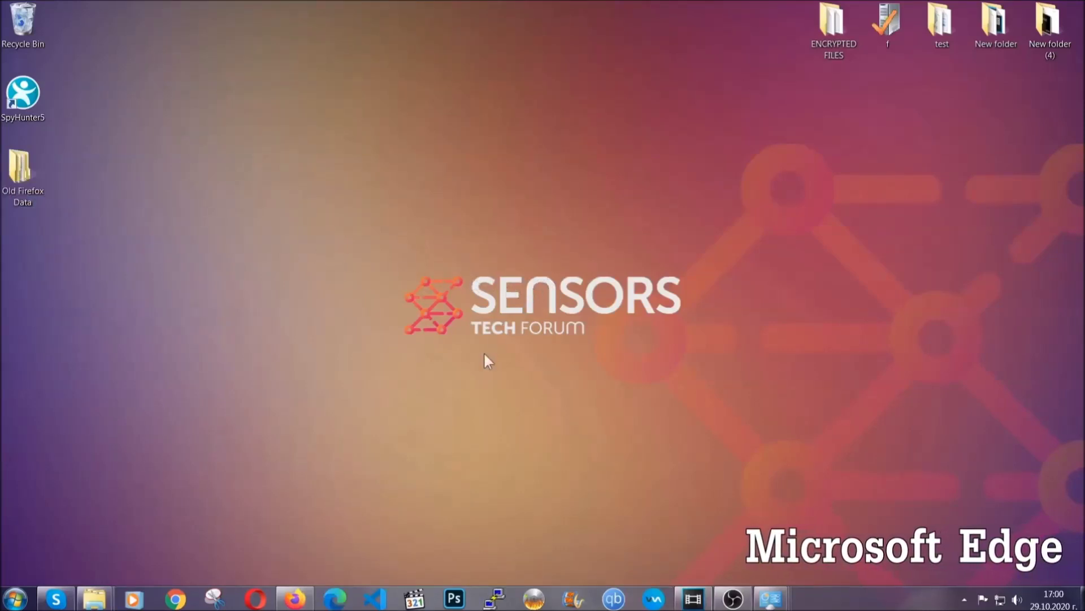
- Launch Edge, open edge://settings/clearBrowserData, and clear browsing data for All time
left_click(335, 598)
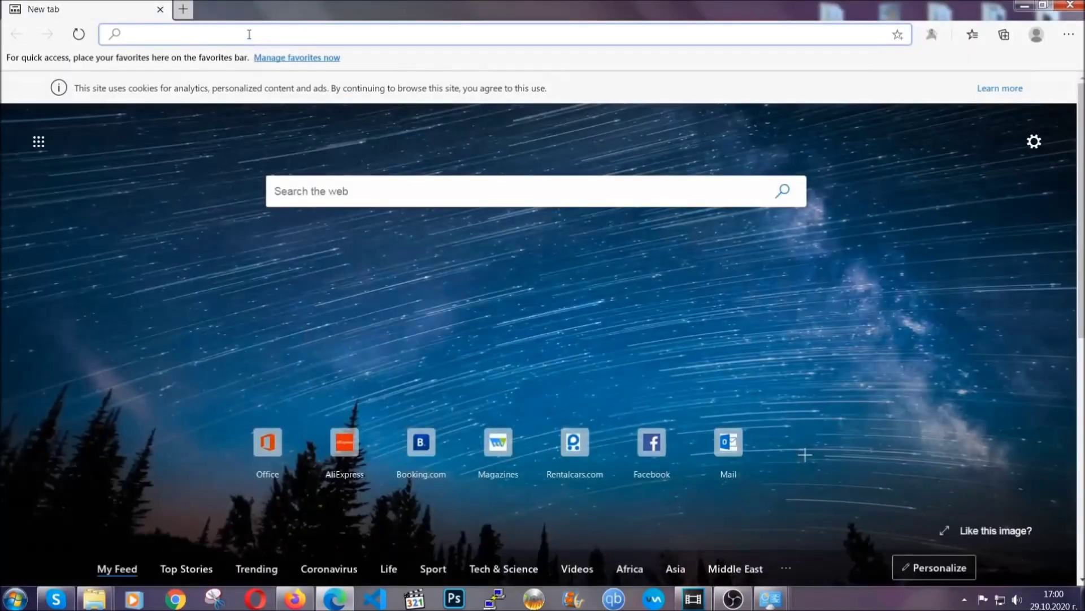
type("edge:")
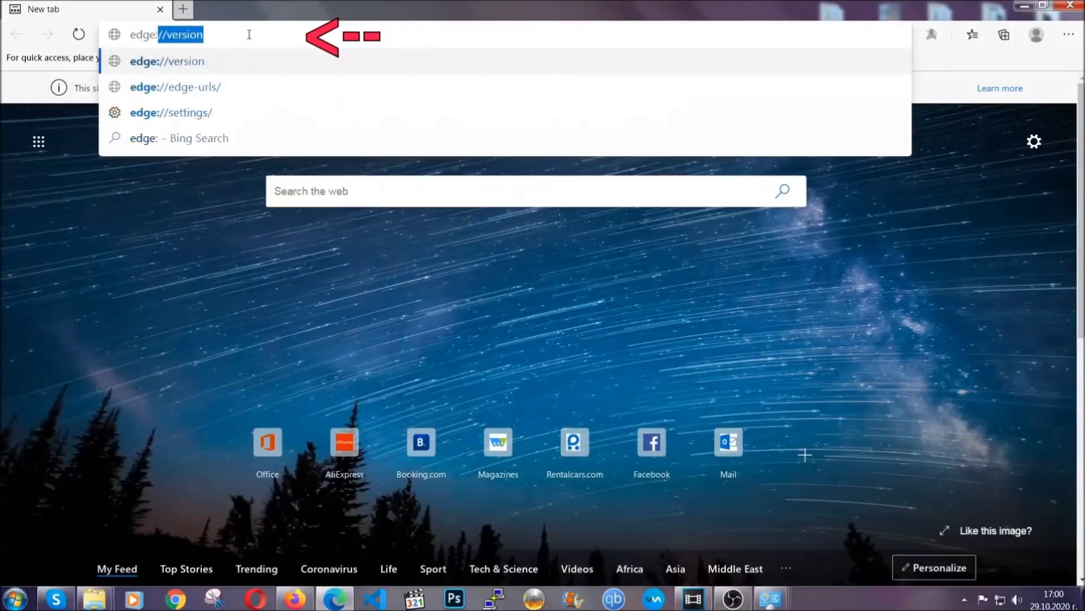
type("//setting")
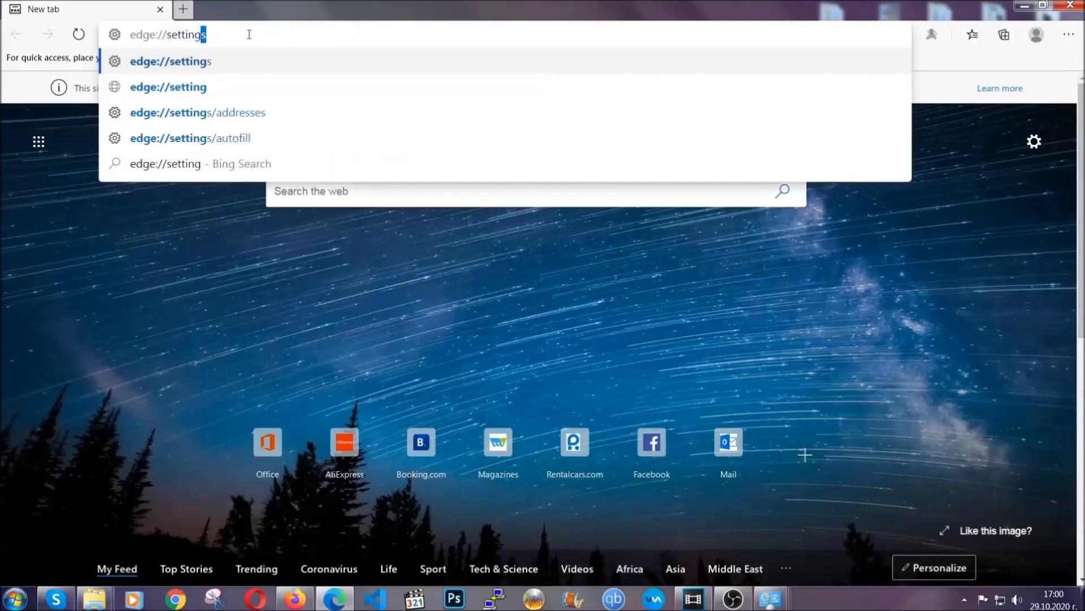
type("s")
type("/cle")
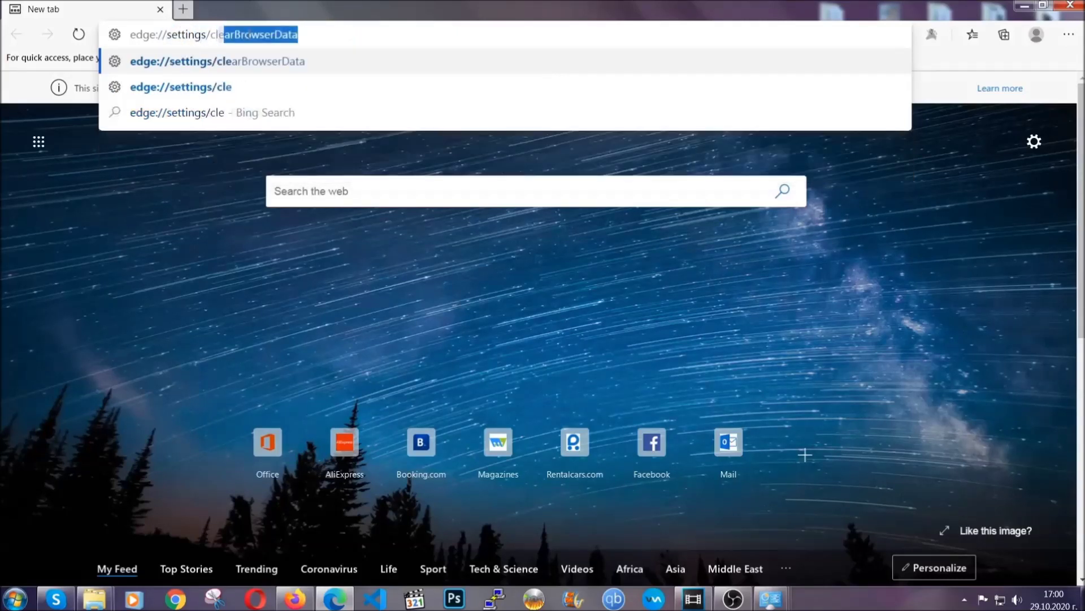
type("arBrowserDa")
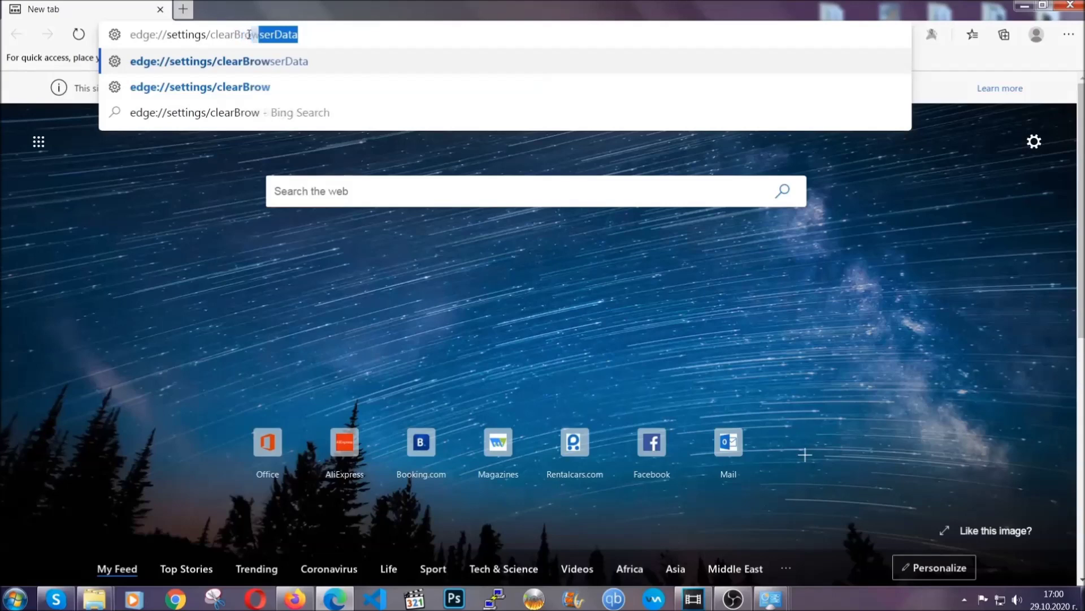
type("ta")
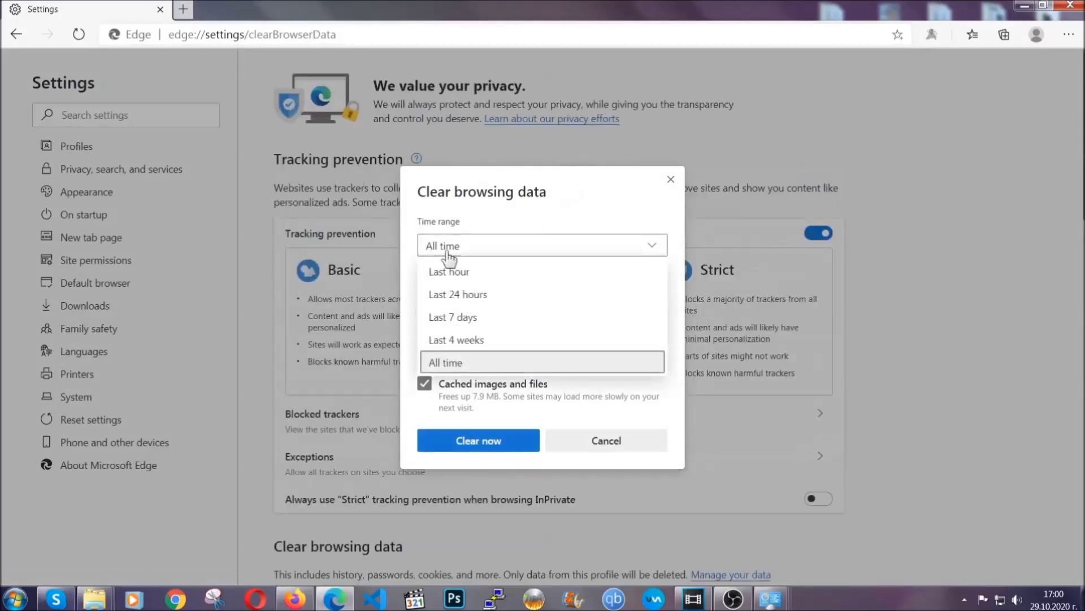
left_click(448, 365)
scroll(456, 345, "down", 3)
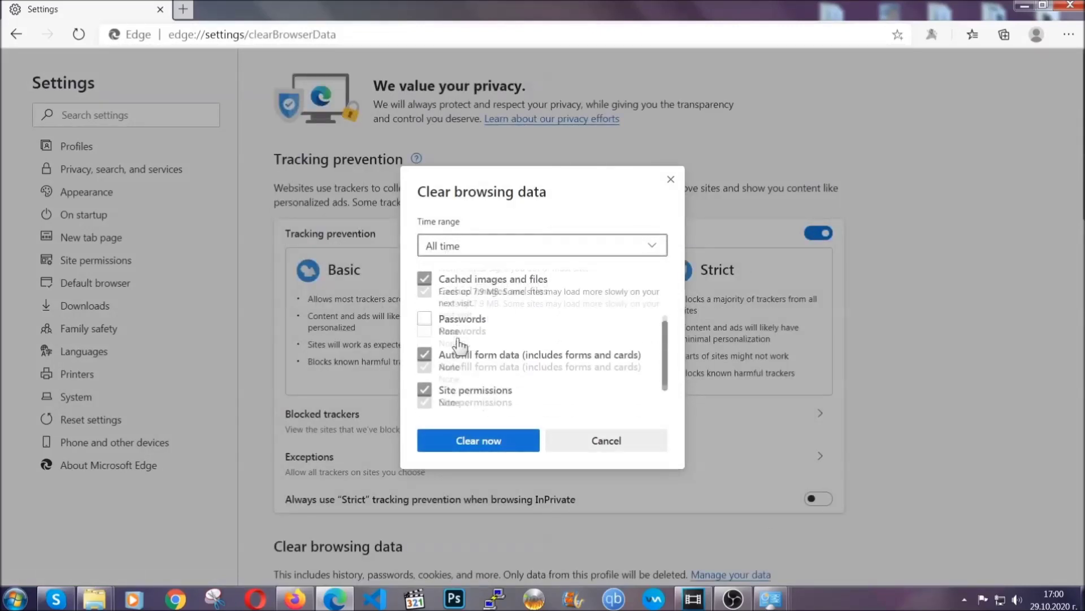
left_click(473, 446)
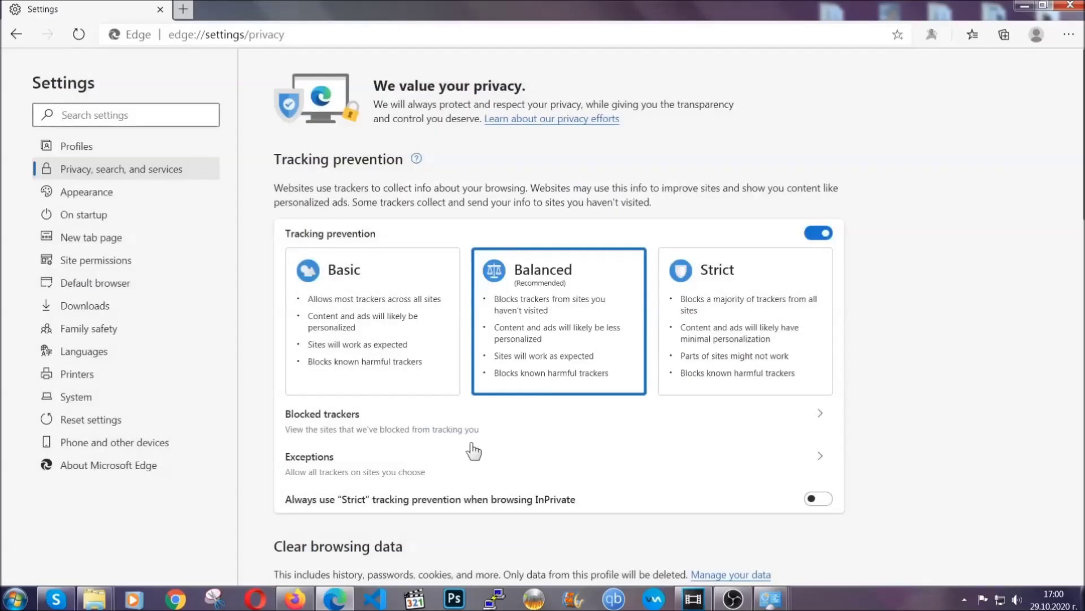
- Remove Edge's single installed extension from the Extensions page and close the browser
left_click(1068, 35)
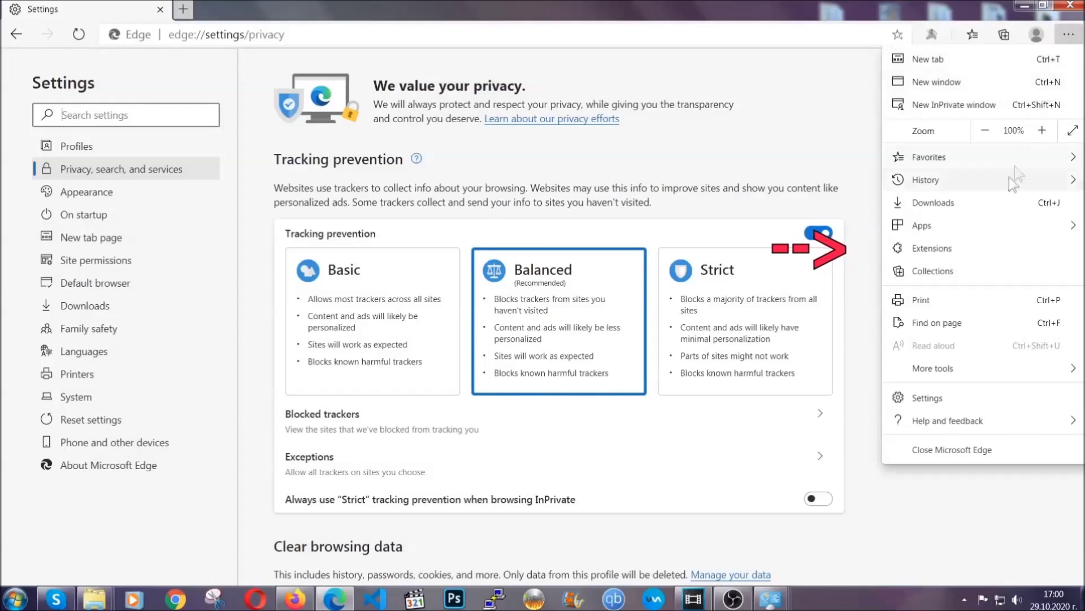
left_click(992, 247)
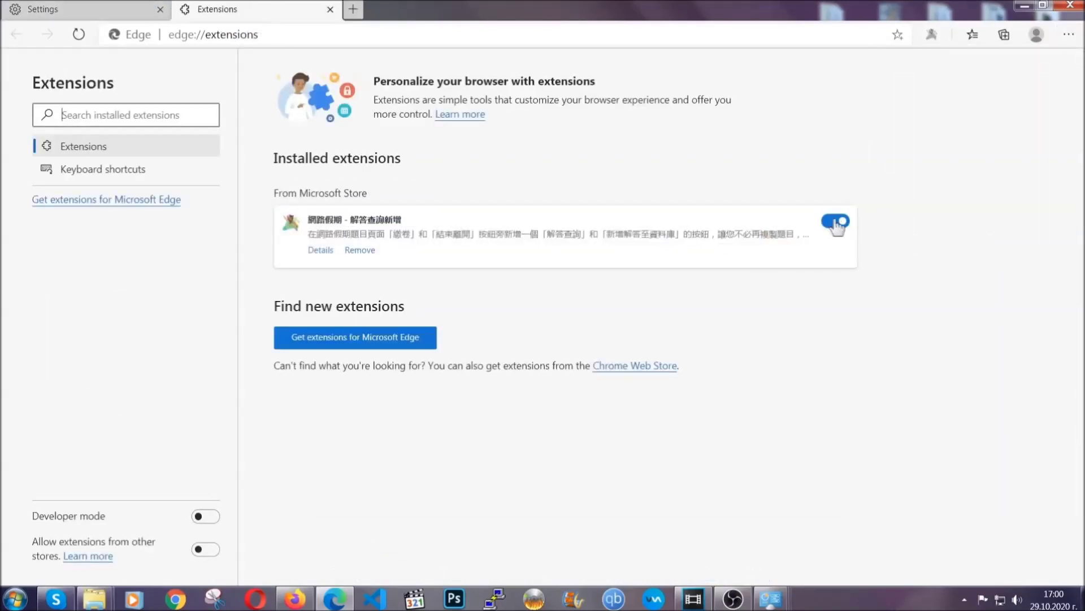
left_click(356, 251)
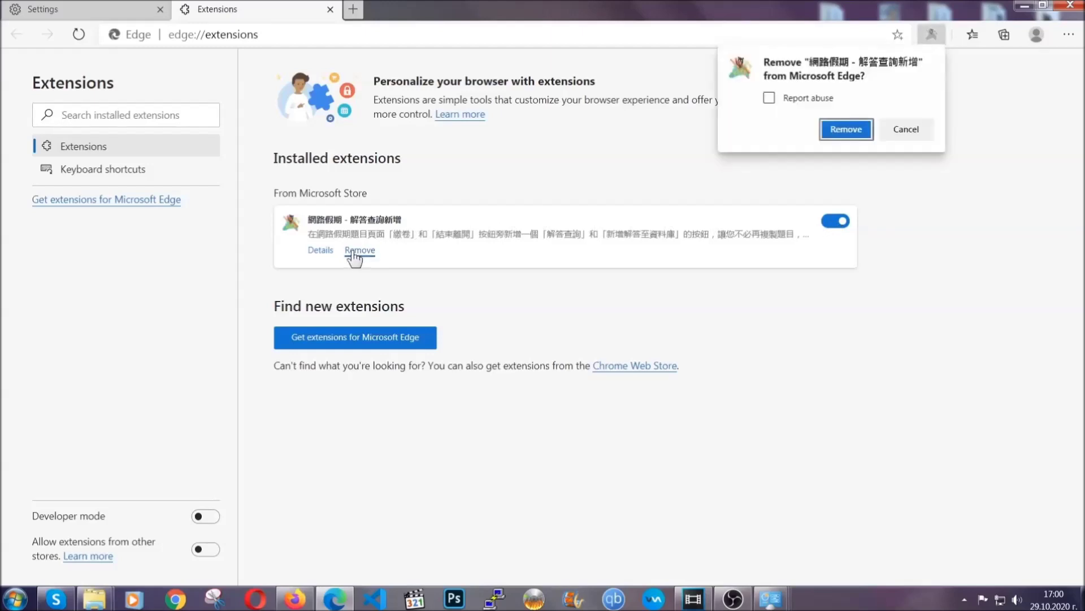
left_click(843, 131)
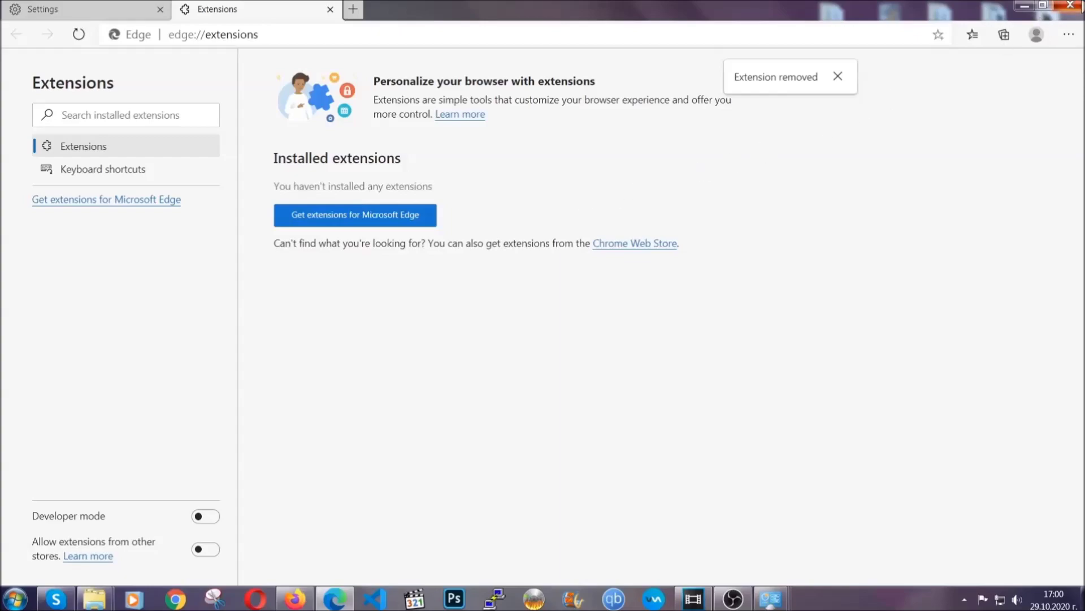
left_click(1070, 5)
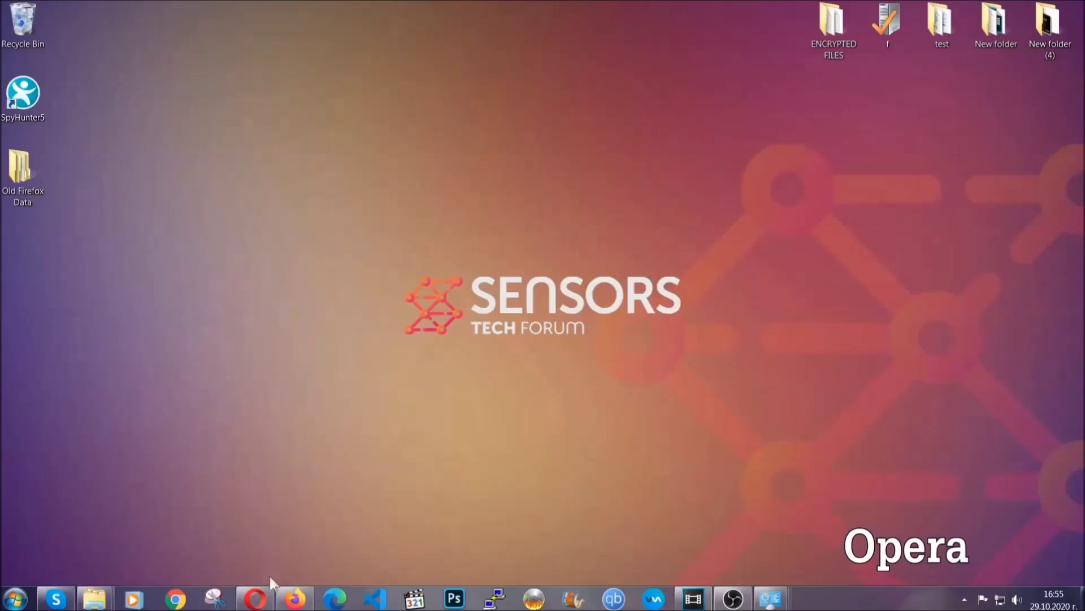
- Launch Opera and go to its Clear browsing data settings page
left_click(266, 597)
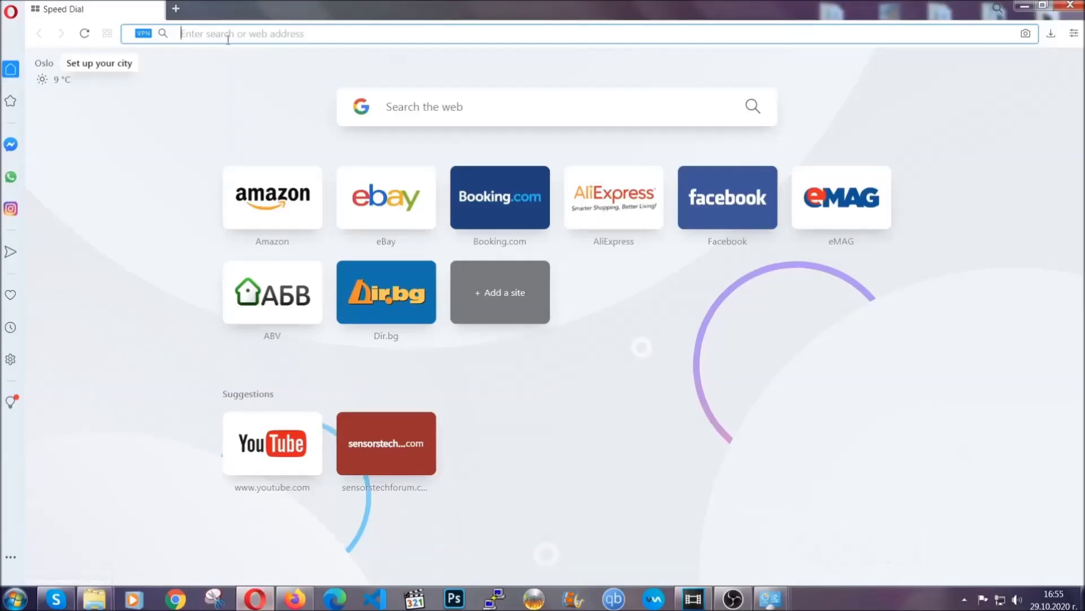
type("opera")
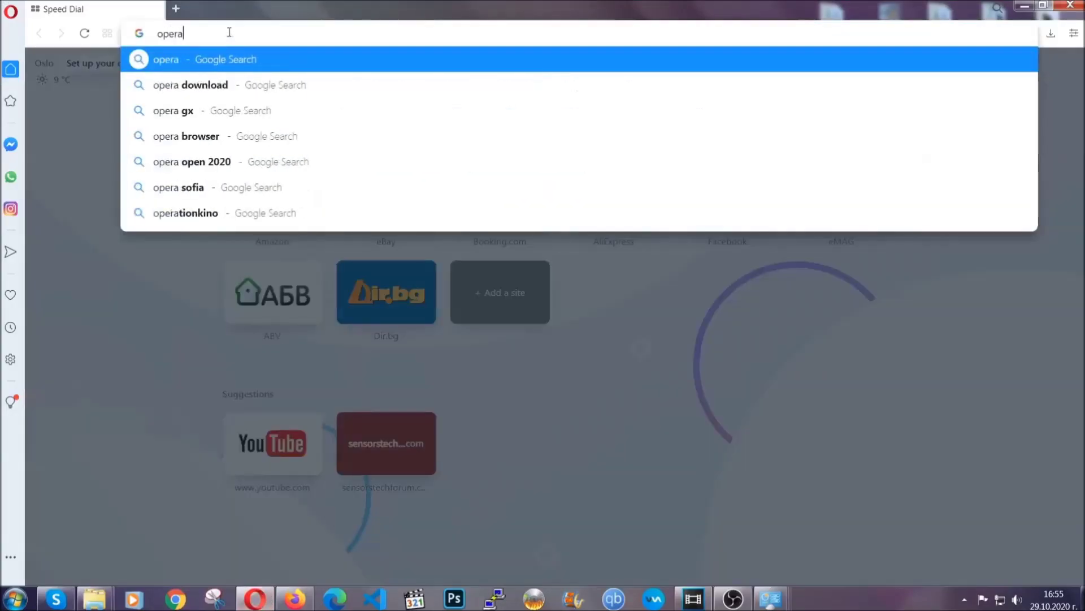
type("://settings/c")
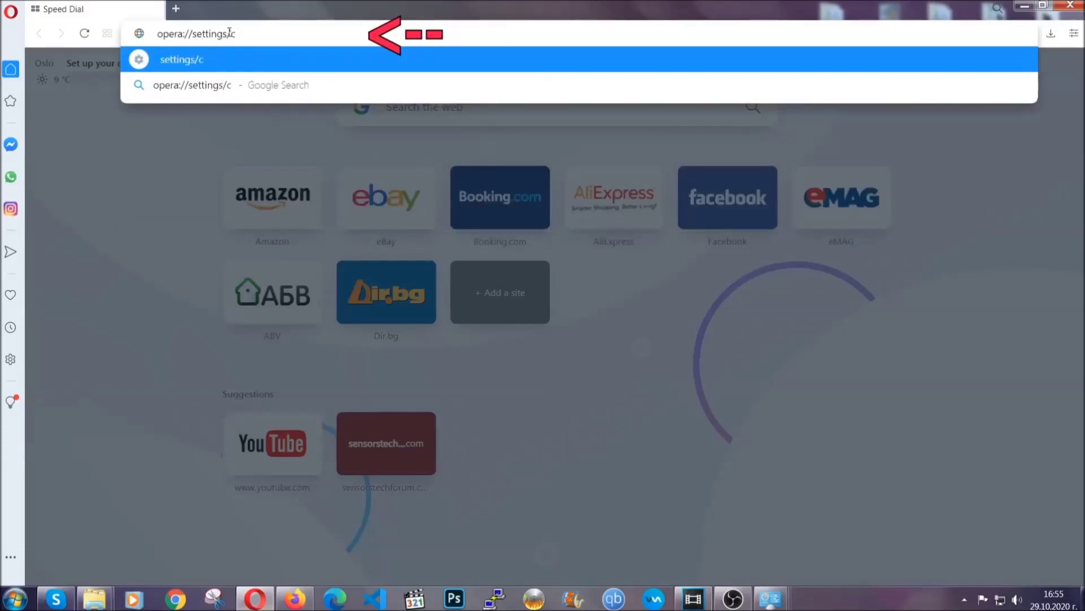
type("learBrrwserD")
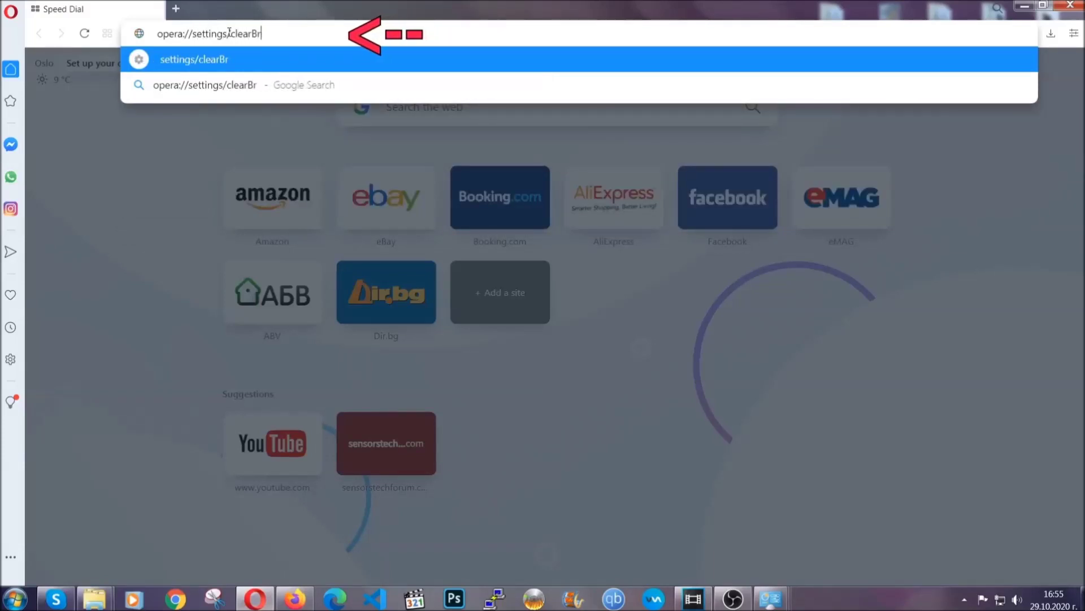
type("ata")
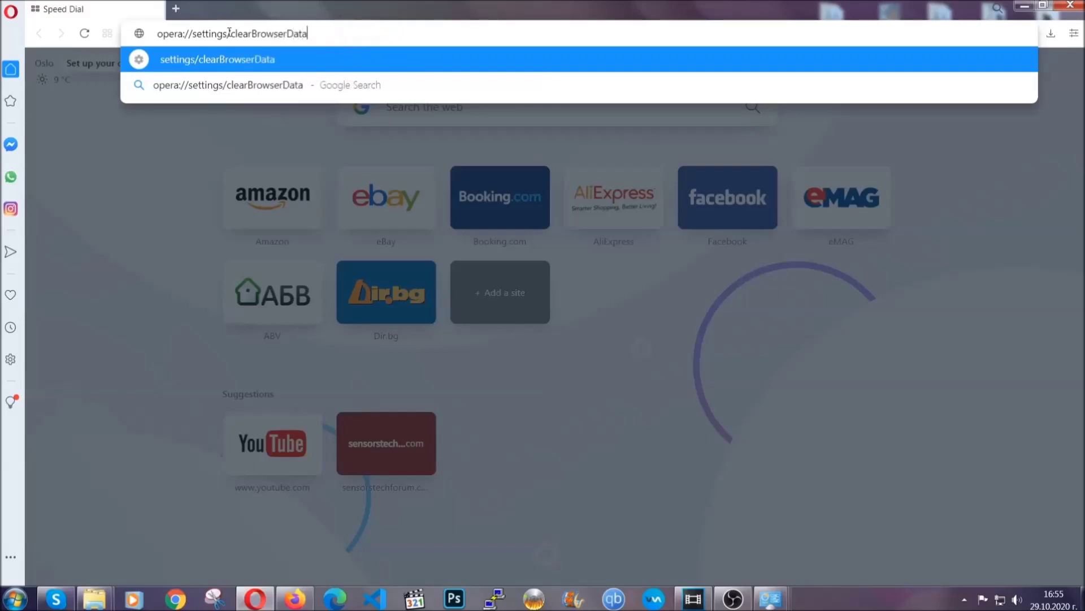
key("Return")
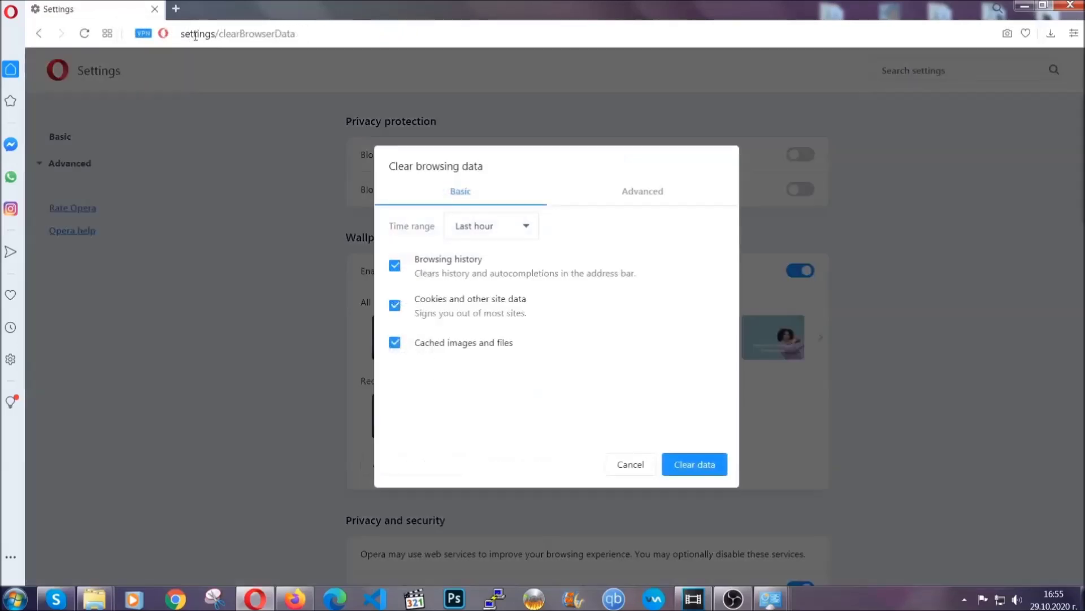
- In Advanced, clear all-time browsing data with Site Settings also ticked
left_click(638, 196)
left_click(532, 226)
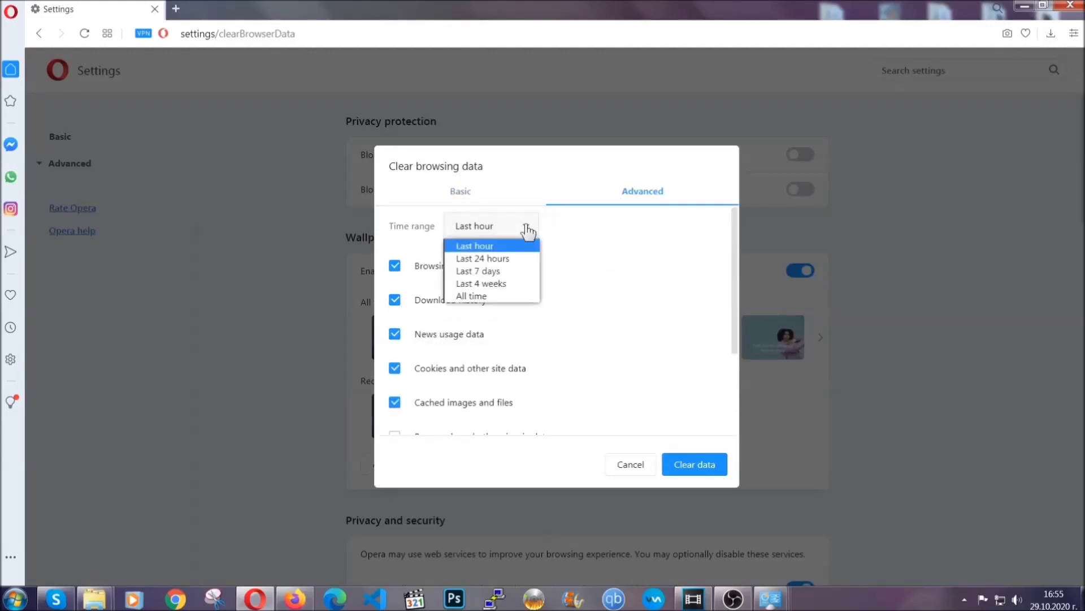
left_click(491, 298)
scroll(495, 303, "down", 3)
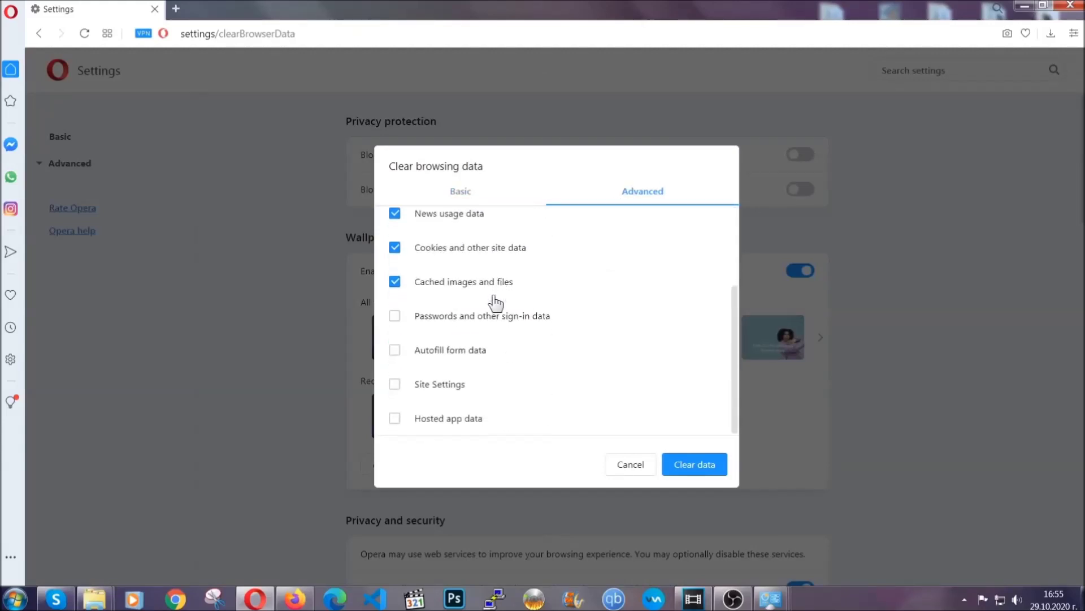
left_click(446, 386)
left_click(689, 468)
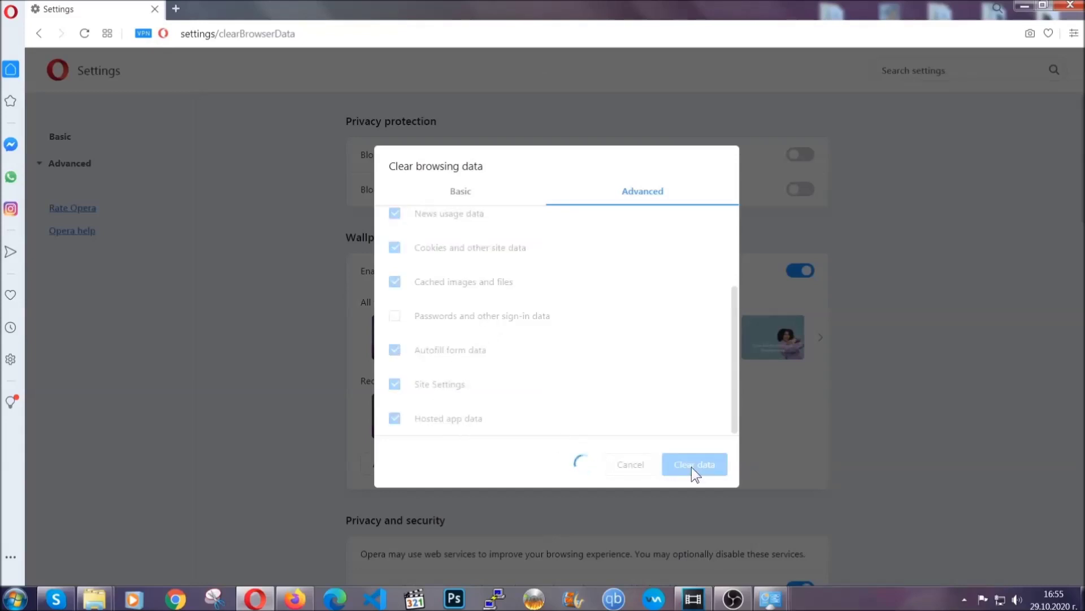